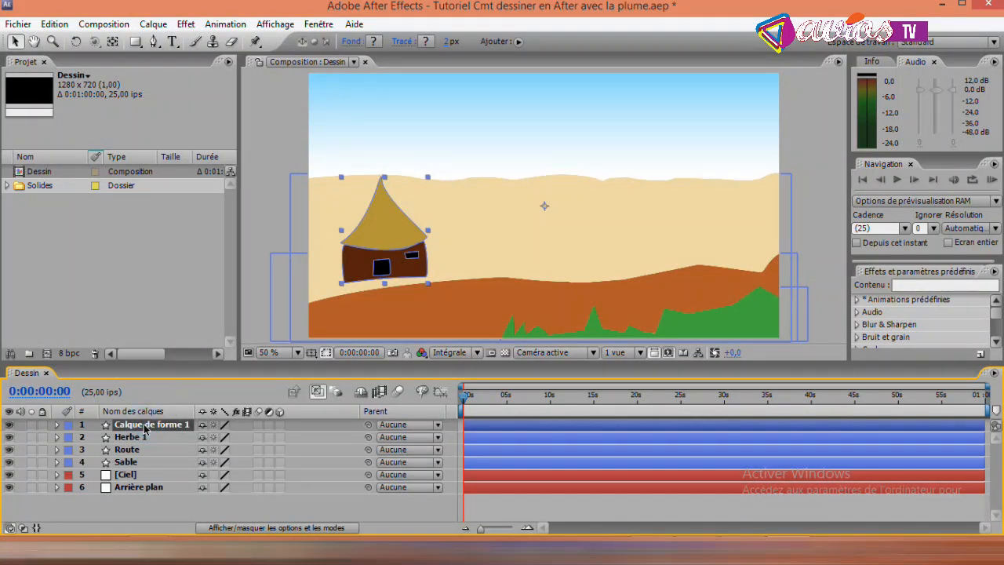
Step: Rename the hut's shape layer Calque de forme 1 as Case and deselect it
{"action": "key", "text": "Return"}
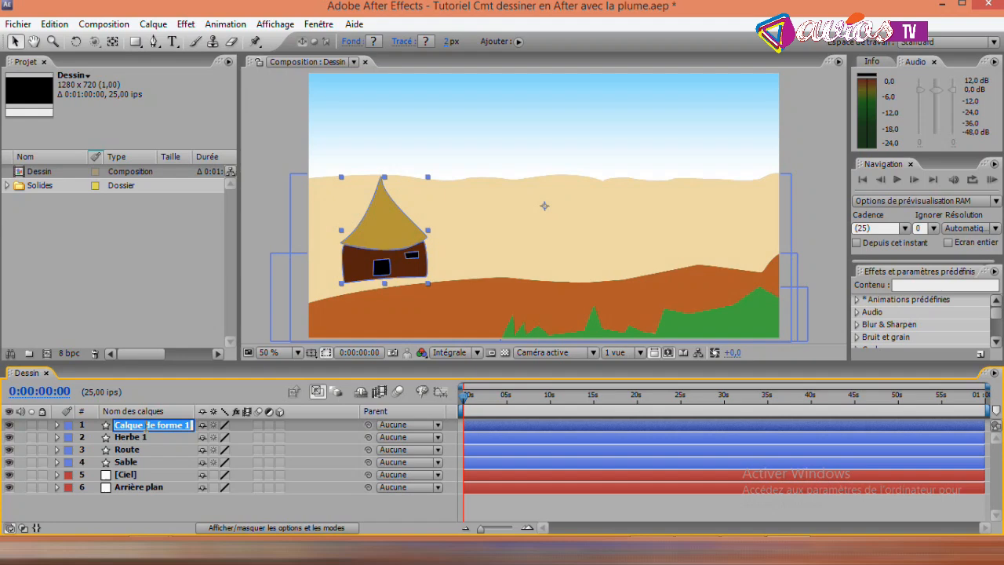
{"action": "type", "text": "C"}
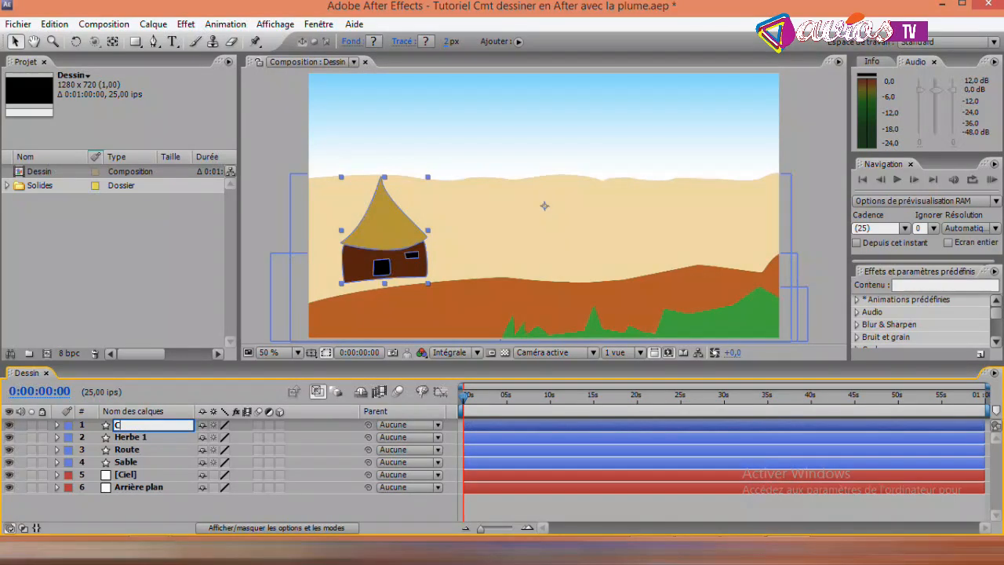
{"action": "type", "text": "ase"}
{"action": "key", "text": "Return"}
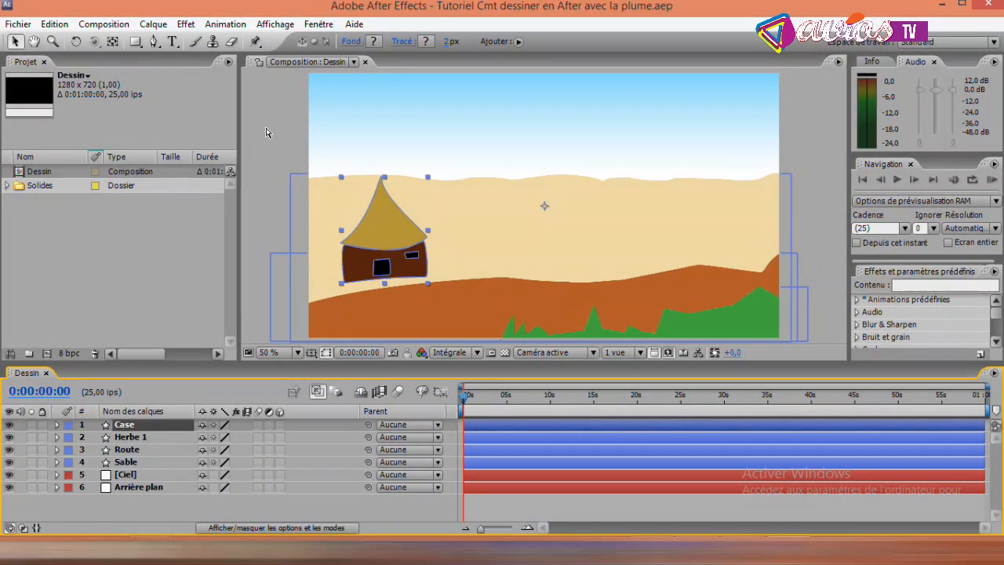
{"action": "left_click", "coordinate": [271, 98]}
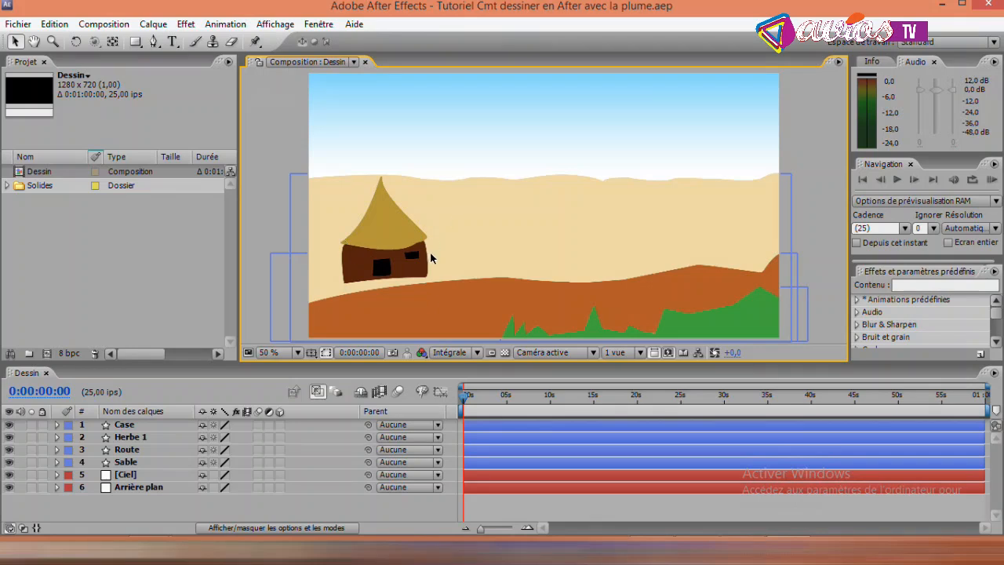
Step: Hide the Case layer and show it again to check which shapes it contains
{"action": "left_click", "coordinate": [134, 425]}
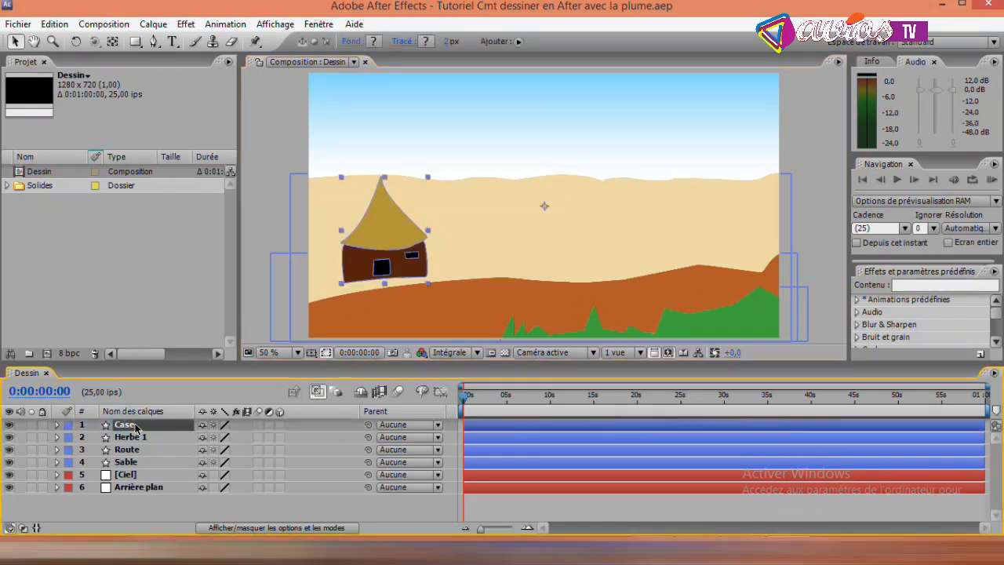
{"action": "left_click", "coordinate": [10, 425]}
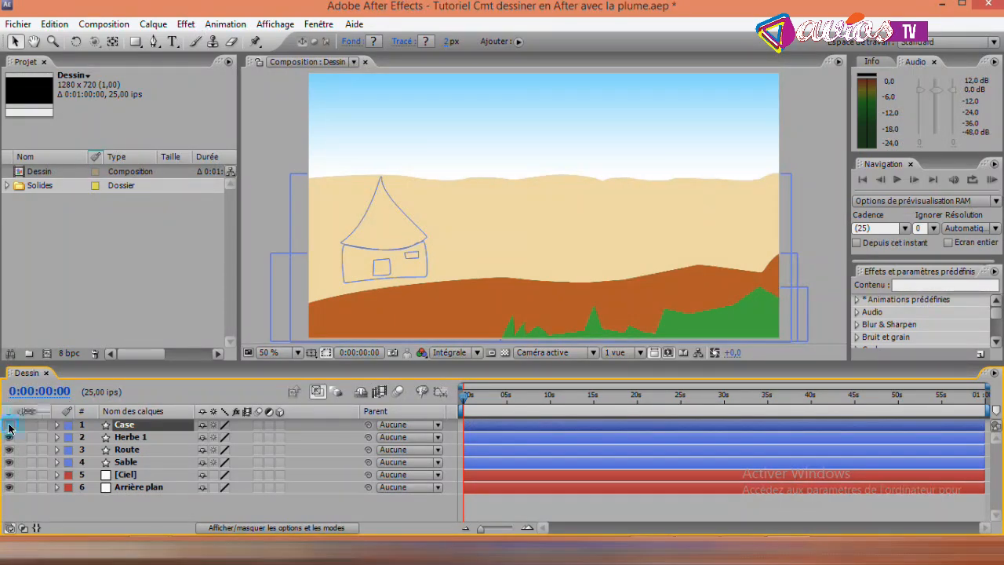
{"action": "left_click", "coordinate": [9, 425]}
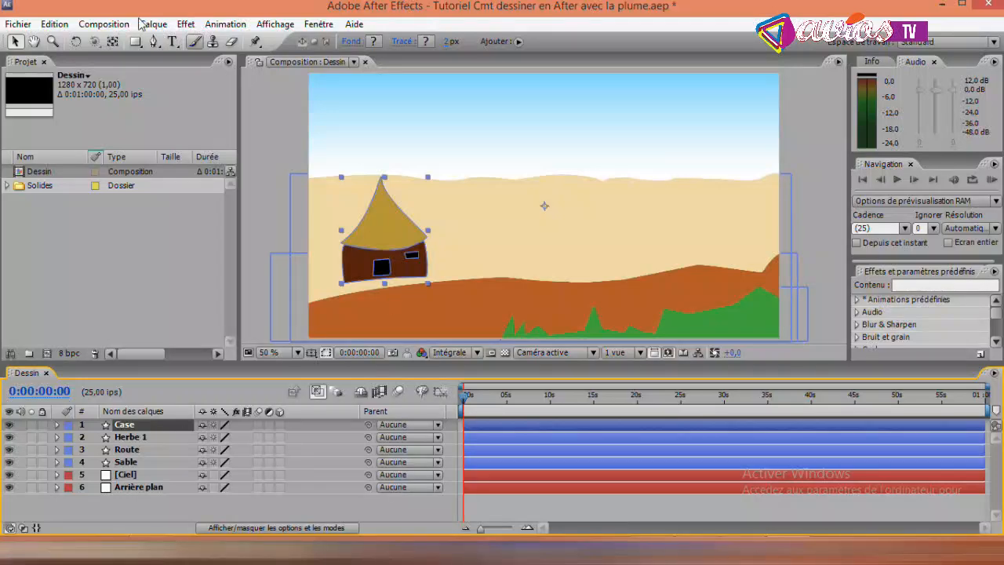
Step: Move the Case layer's anchor point to the centre of the hut with the Pan Behind tool, and return to the Selection tool
{"action": "left_click", "coordinate": [113, 43]}
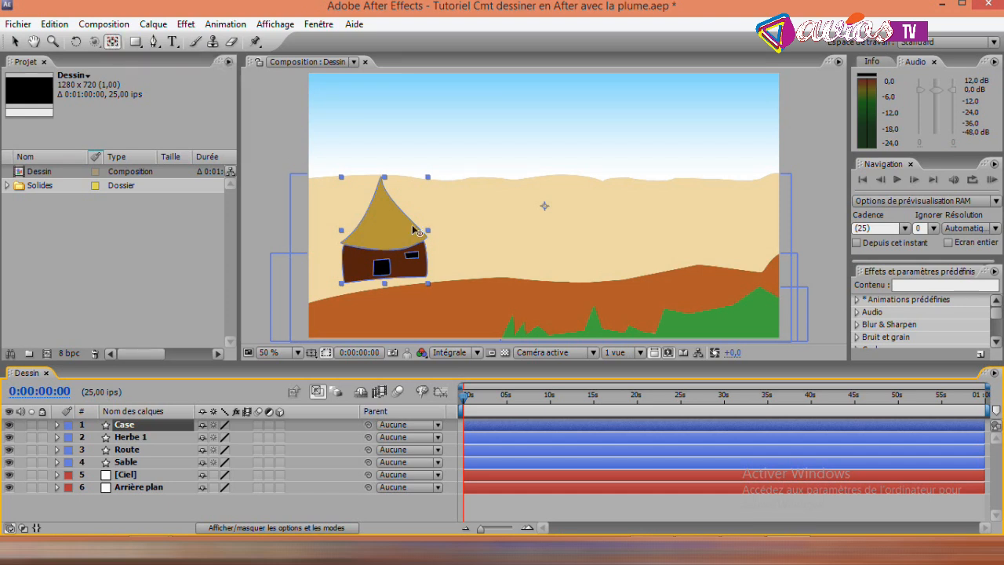
{"action": "left_click", "coordinate": [545, 207]}
{"action": "left_click_drag", "start_coordinate": [514, 217], "coordinate": [386, 234]}
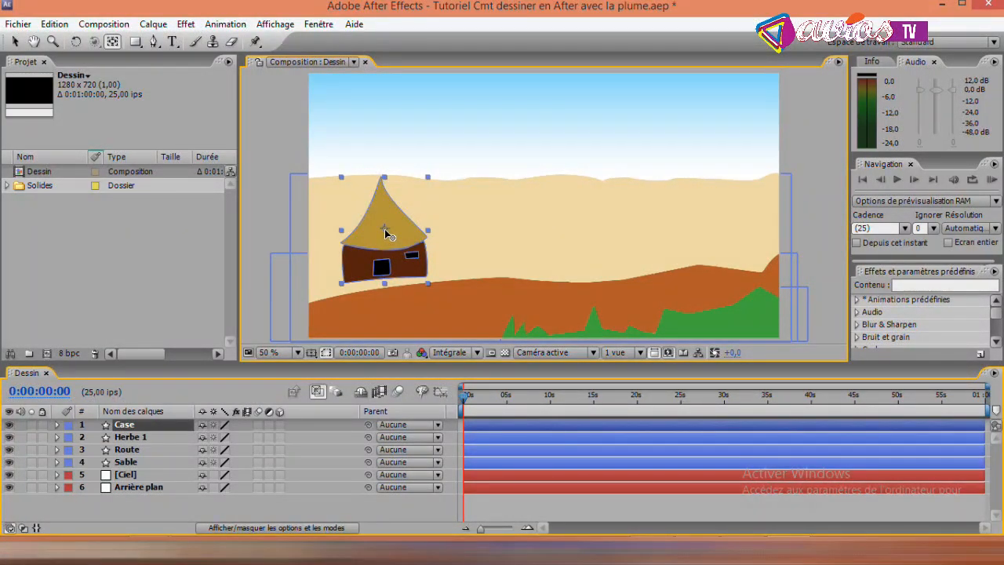
{"action": "key", "text": "v"}
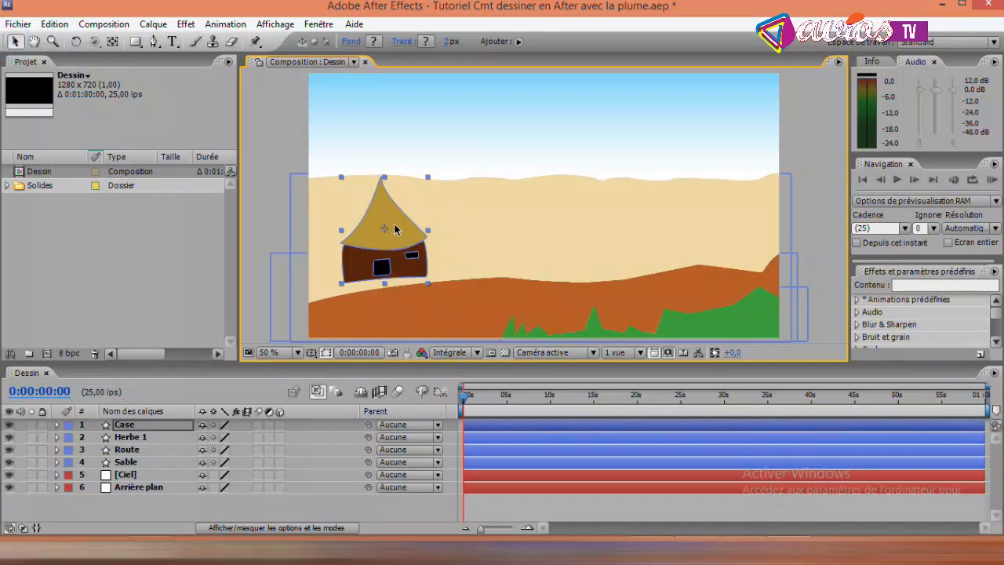
Step: Duplicate the Case layer and move the original hut right and slightly up, behind the copy
{"action": "left_click", "coordinate": [183, 425]}
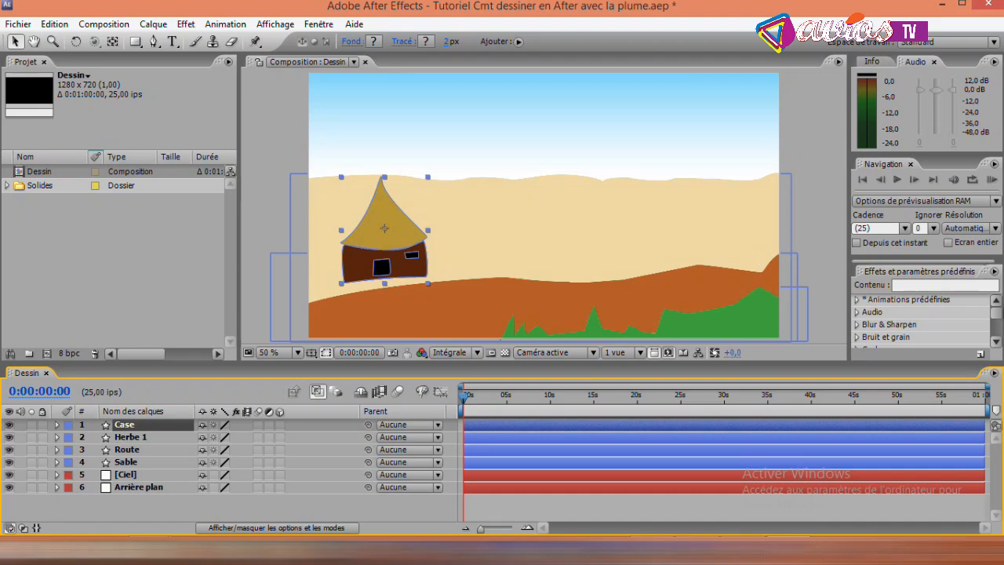
{"action": "left_click", "coordinate": [54, 24]}
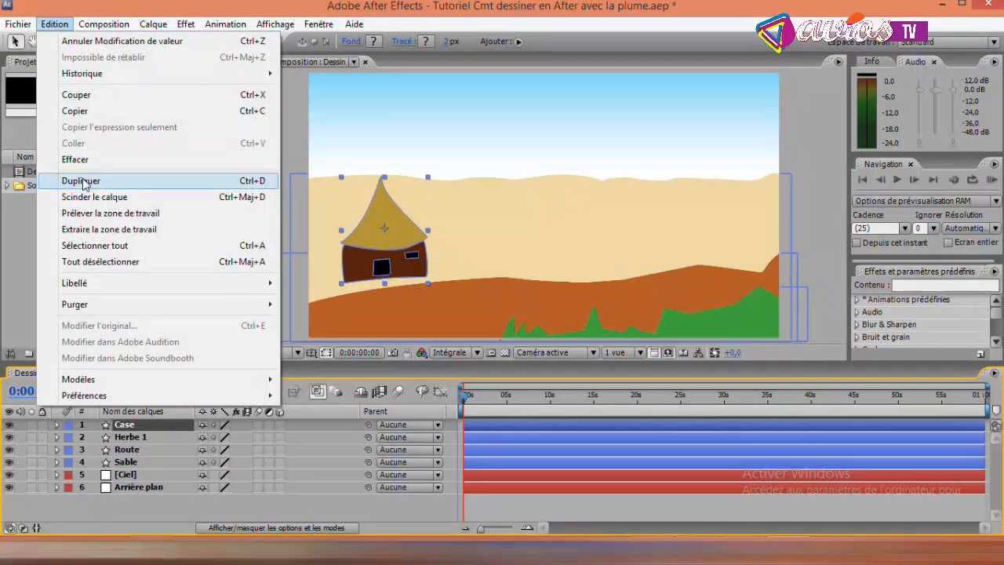
{"action": "left_click", "coordinate": [258, 184]}
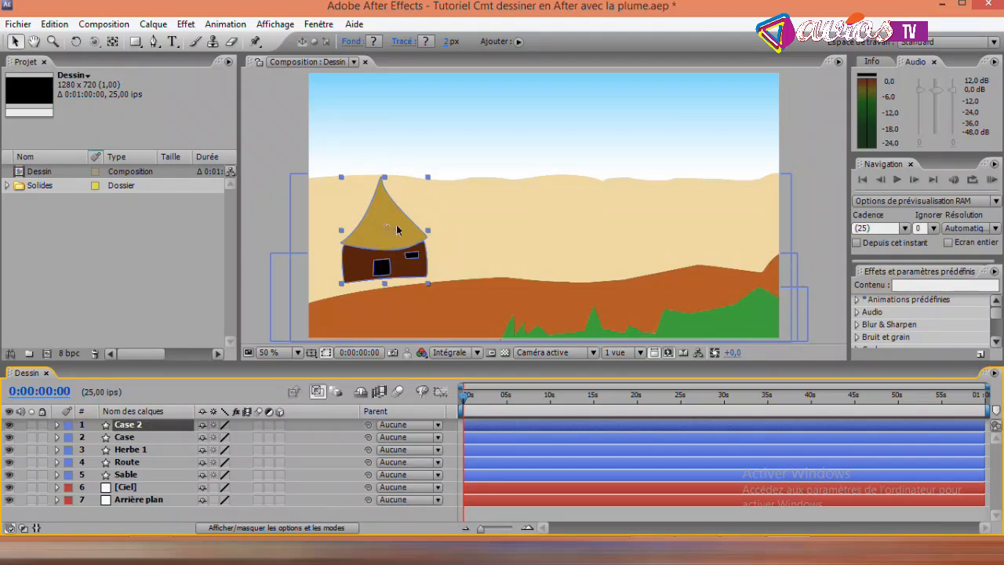
{"action": "left_click", "coordinate": [125, 439]}
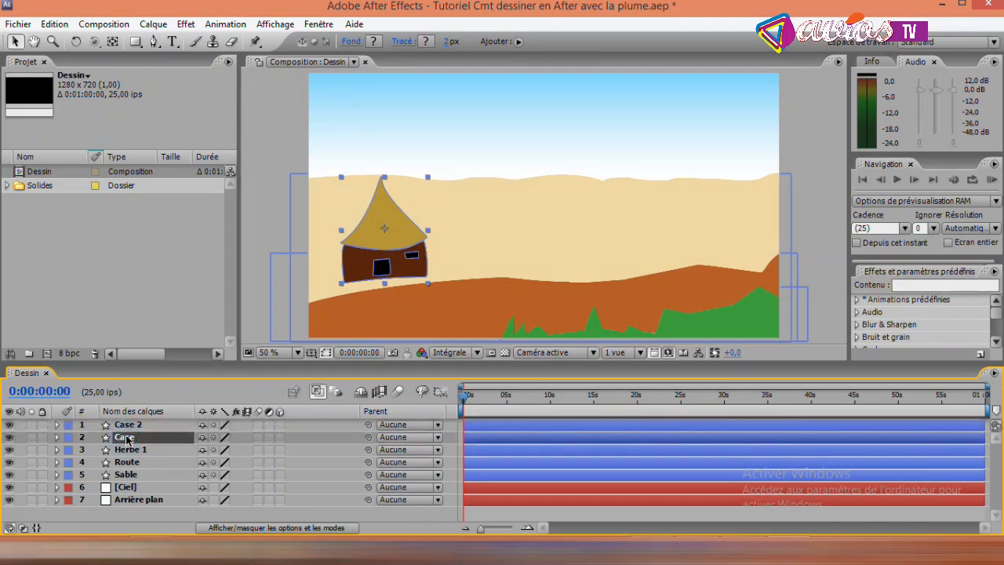
{"action": "left_click_drag", "start_coordinate": [387, 238], "coordinate": [431, 230]}
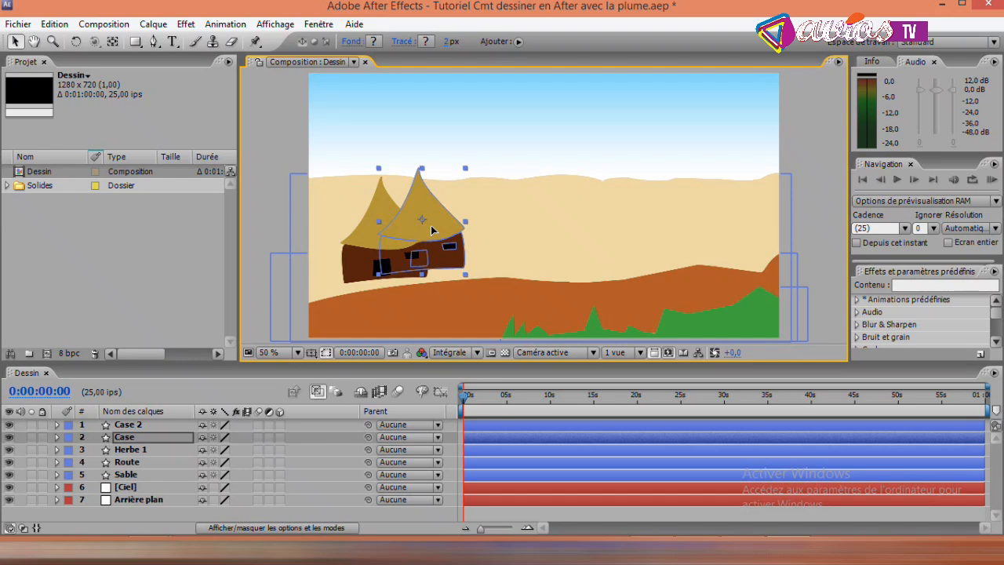
Step: Duplicate the Case layer again and move the lower Case hut up and left to the frame's left edge
{"action": "double_click", "coordinate": [127, 440]}
{"action": "key", "text": "Return"}
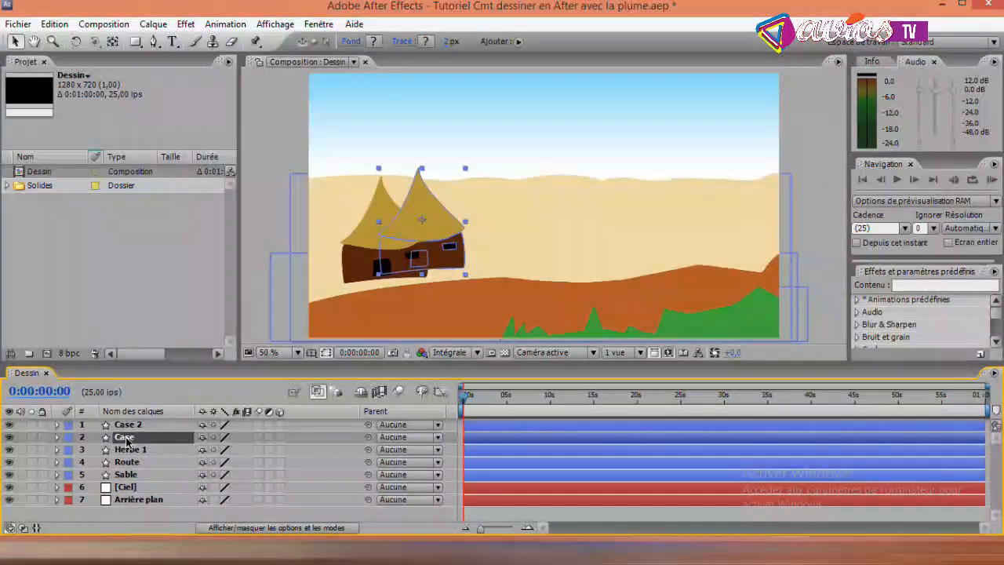
{"action": "key", "text": "ctrl+d"}
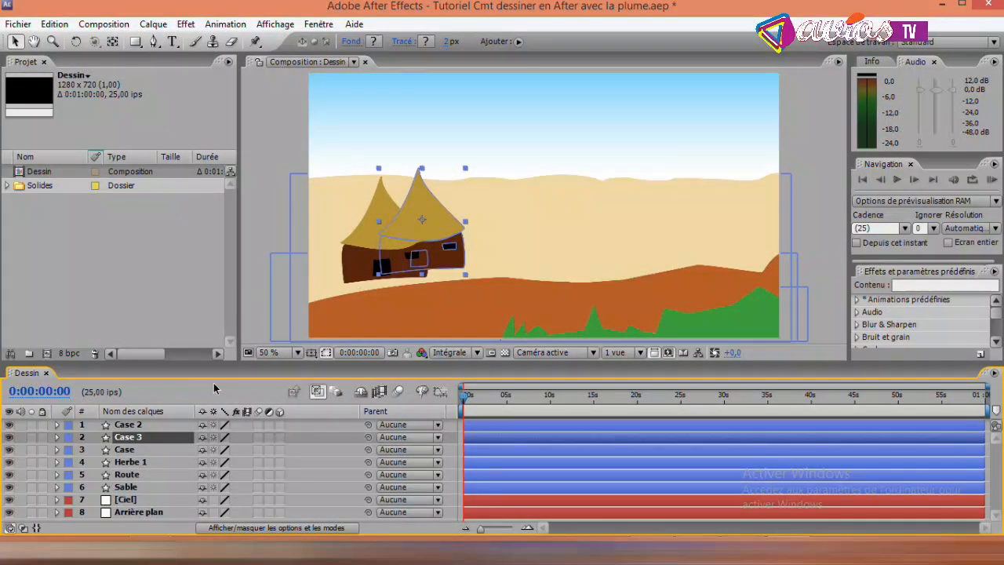
{"action": "key", "text": "ctrl+Down"}
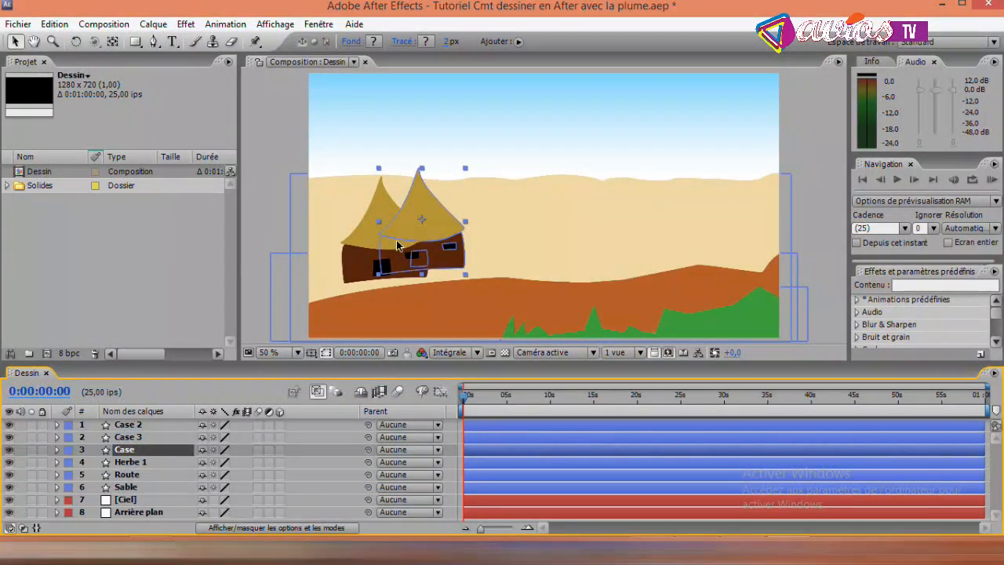
{"action": "left_click_drag", "start_coordinate": [396, 244], "coordinate": [322, 231]}
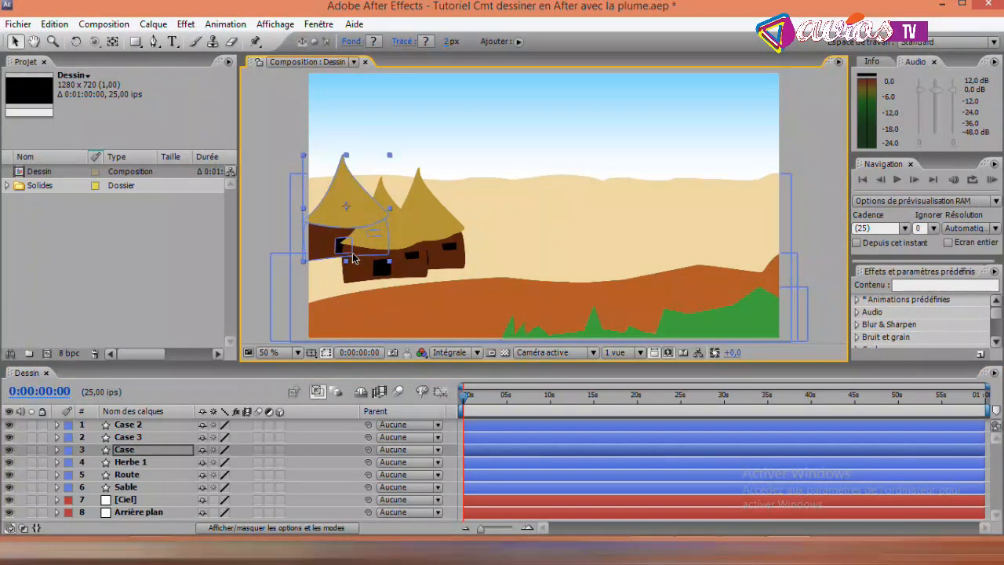
Step: Scale the Case hut to 80% and shift it slightly farther left, partly outside the frame
{"action": "left_click", "coordinate": [134, 452]}
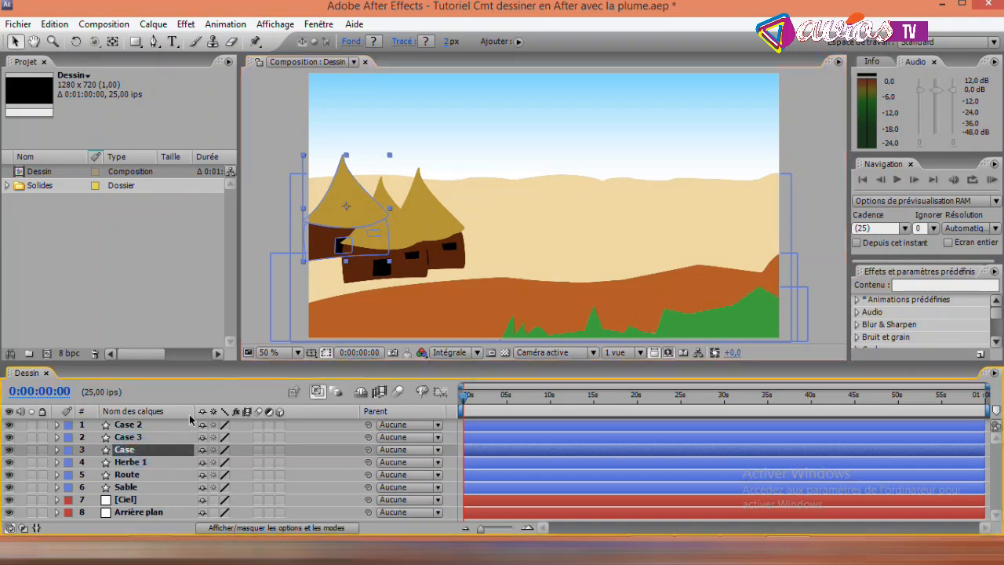
{"action": "key", "text": "s"}
{"action": "left_click_drag", "start_coordinate": [222, 462], "coordinate": [198, 462]}
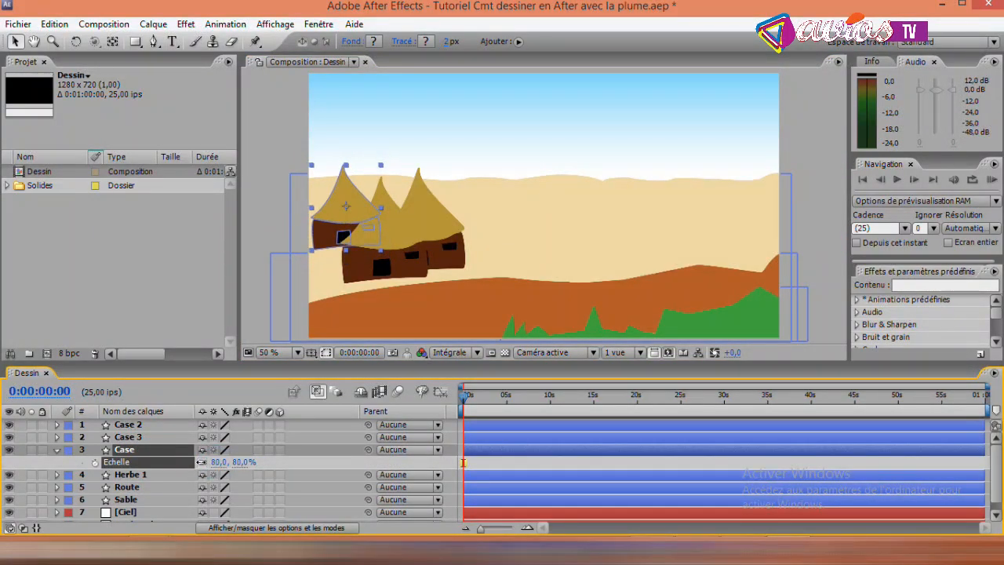
{"action": "left_click", "coordinate": [351, 212]}
{"action": "left_click_drag", "start_coordinate": [352, 212], "coordinate": [346, 210]}
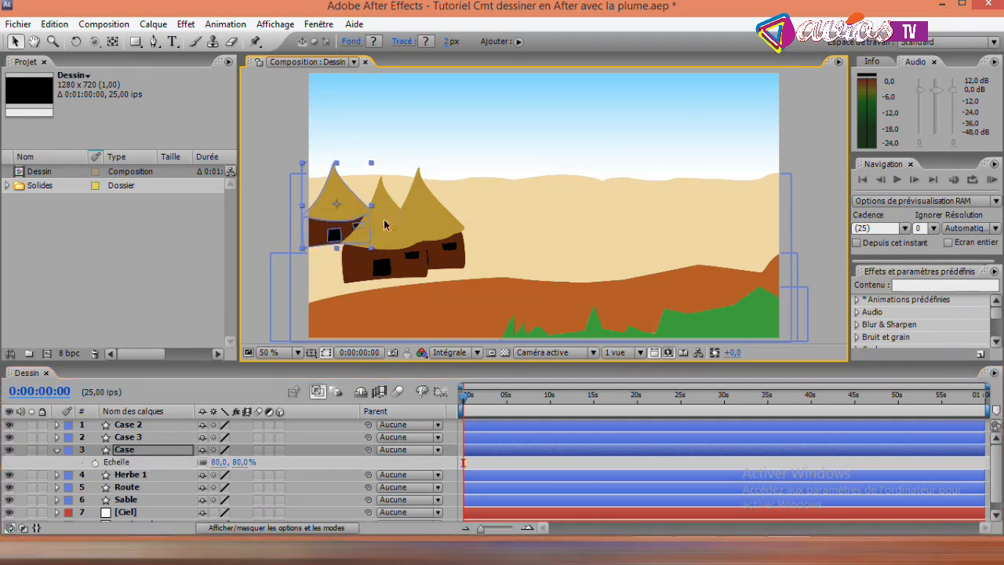
{"action": "left_click", "coordinate": [806, 130]}
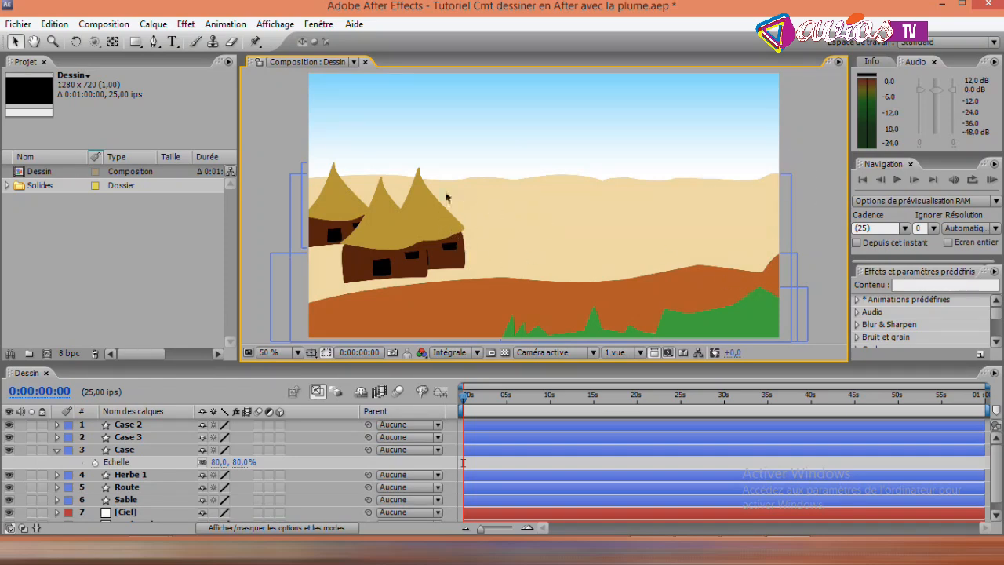
Step: Scale the Case 3 hut to 92% and shift it slightly up and left behind the front hut
{"action": "left_click", "coordinate": [129, 450]}
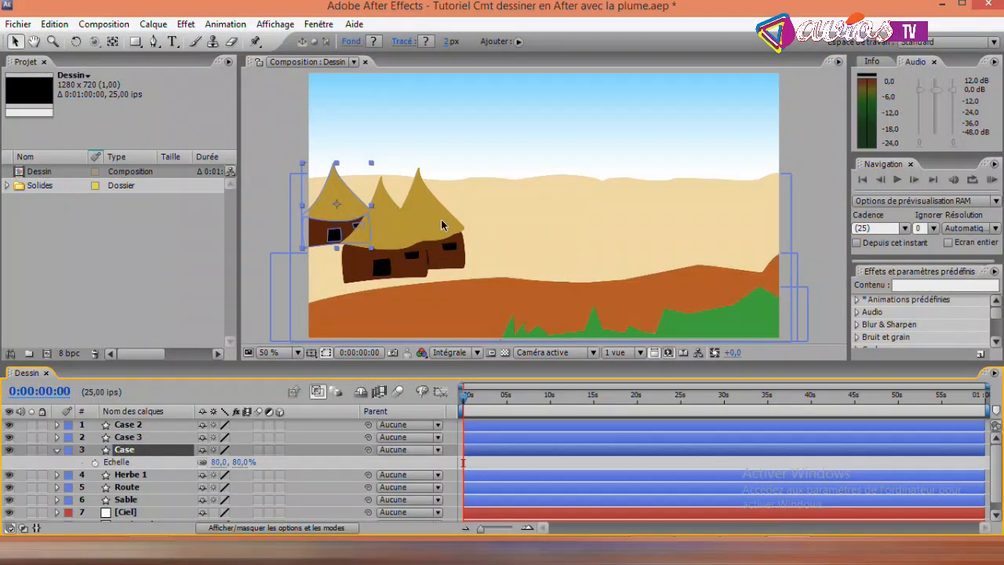
{"action": "left_click", "coordinate": [129, 438]}
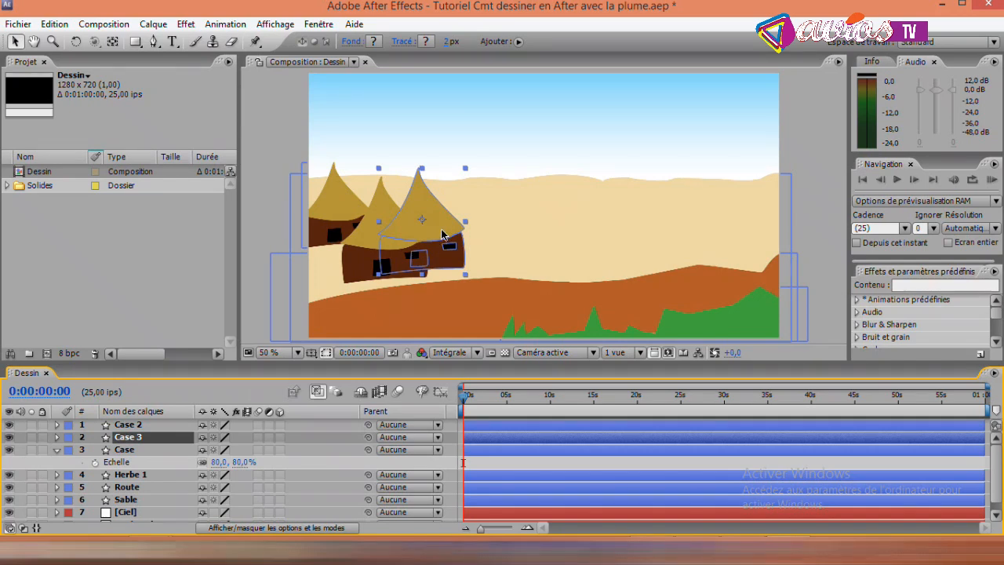
{"action": "key", "text": "s"}
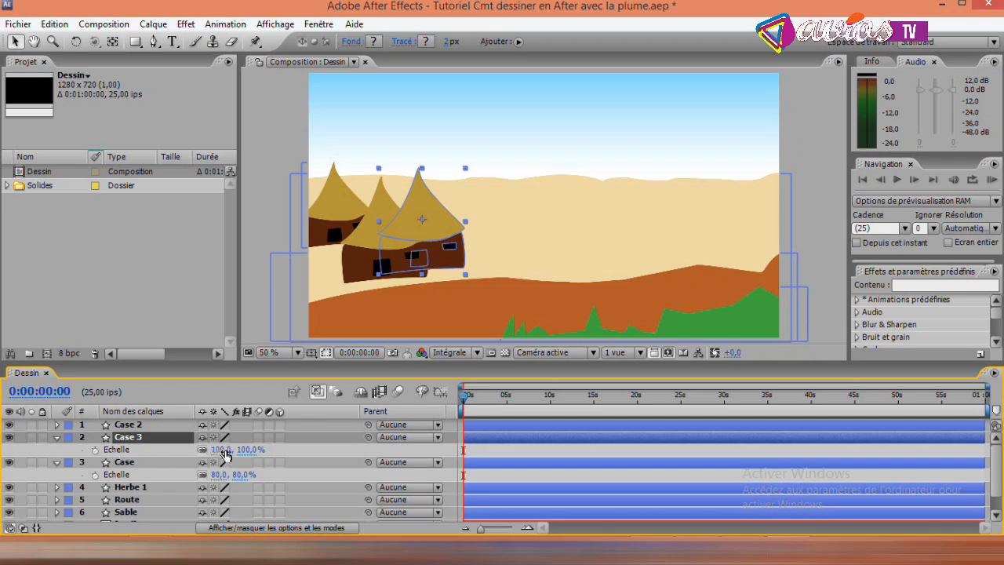
{"action": "left_click_drag", "start_coordinate": [225, 453], "coordinate": [219, 454]}
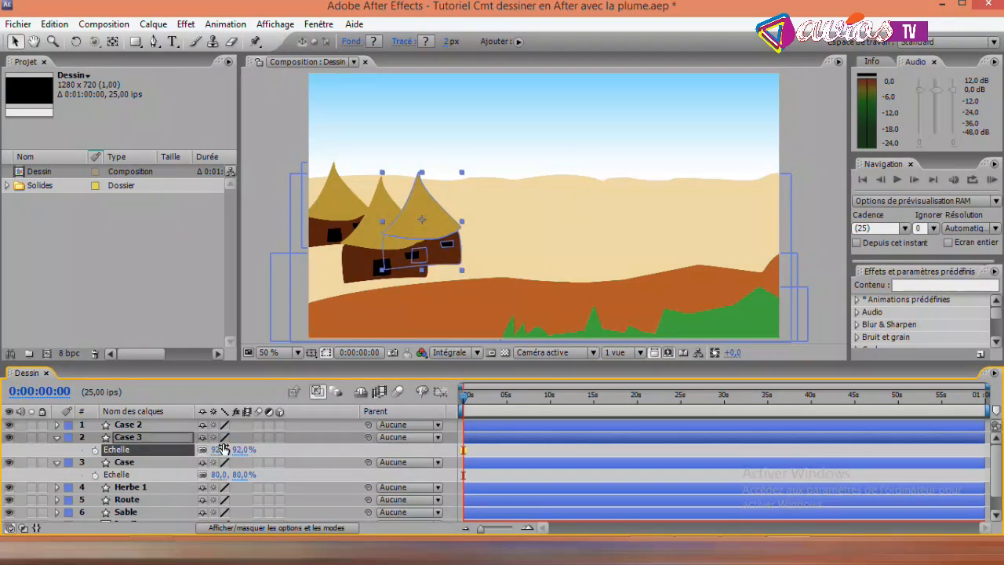
{"action": "mouse_move", "coordinate": [437, 224]}
{"action": "left_mouse_down"}
{"action": "mouse_move", "coordinate": [432, 207]}
{"action": "mouse_move", "coordinate": [437, 218]}
{"action": "left_mouse_up"}
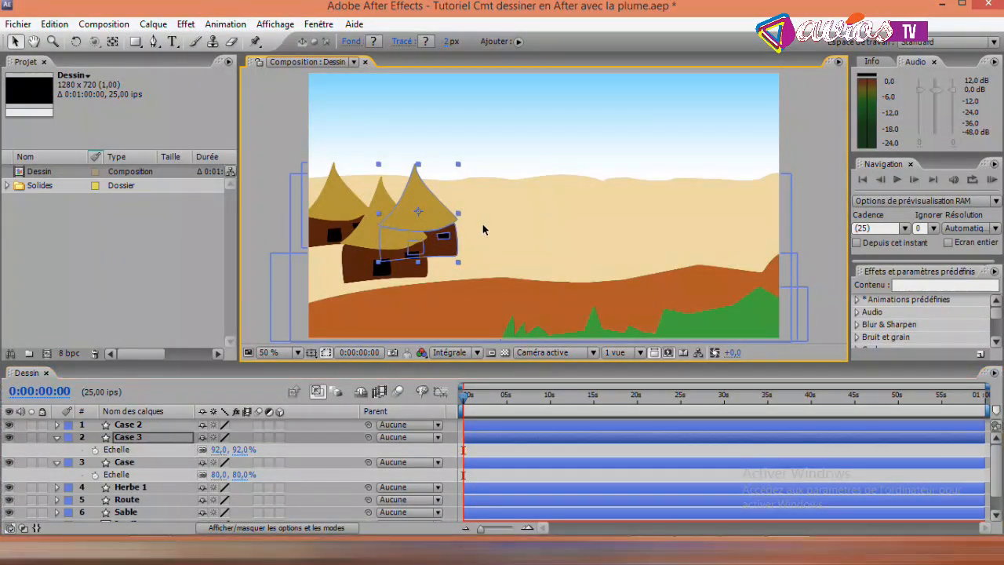
{"action": "left_click", "coordinate": [274, 130]}
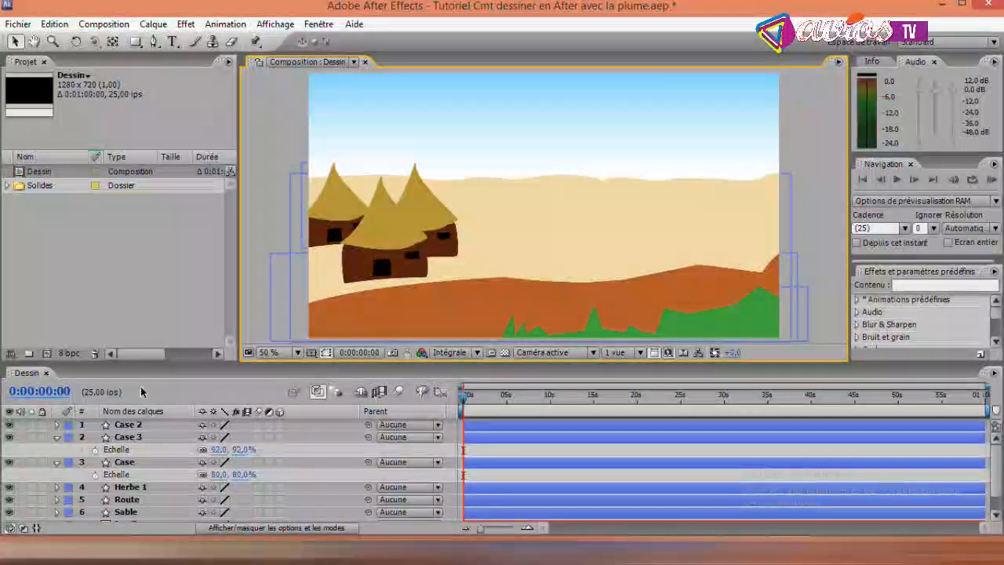
Step: Save the project with all layers deselected
{"action": "left_click", "coordinate": [267, 112]}
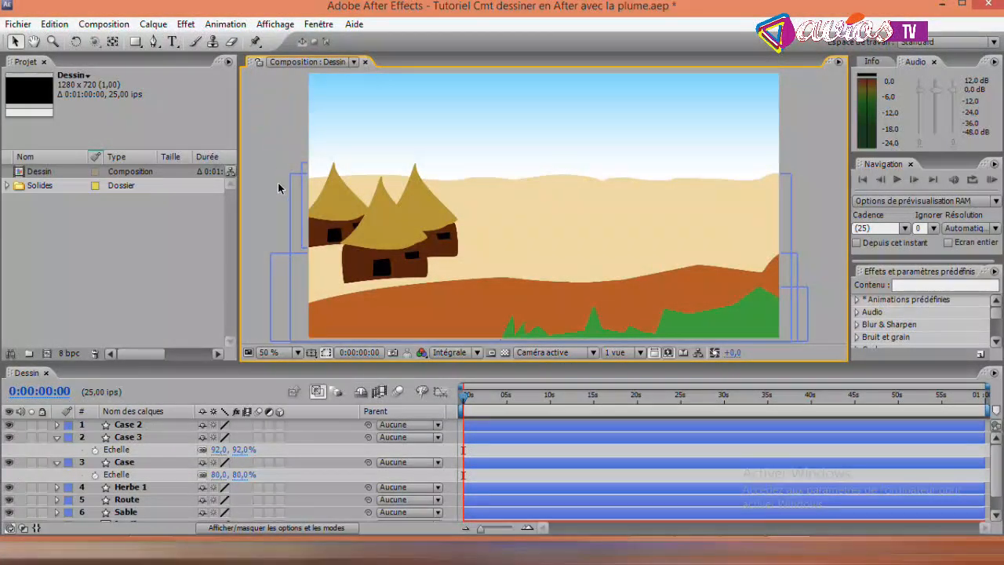
{"action": "key", "text": "ctrl+s"}
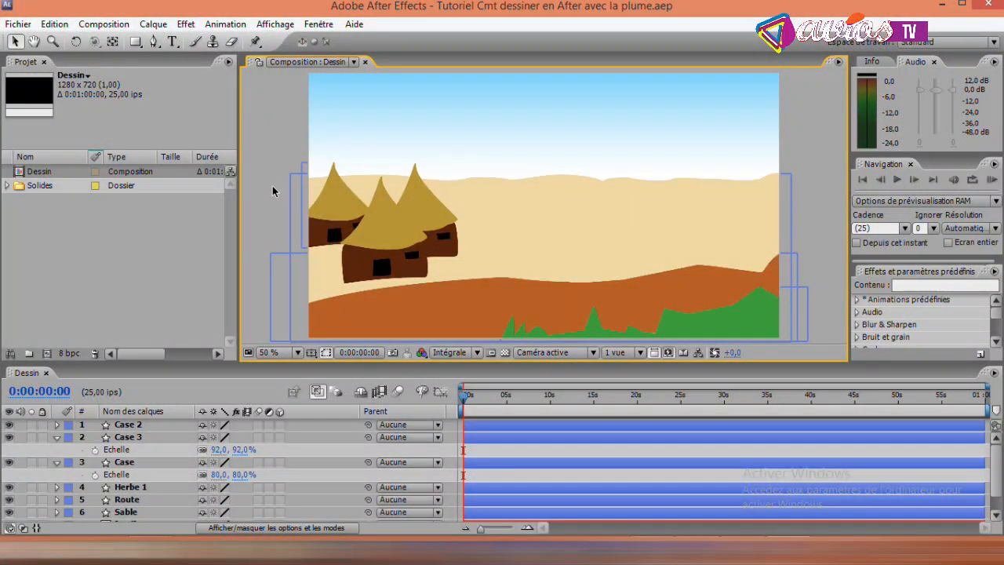
{"action": "left_click", "coordinate": [268, 114]}
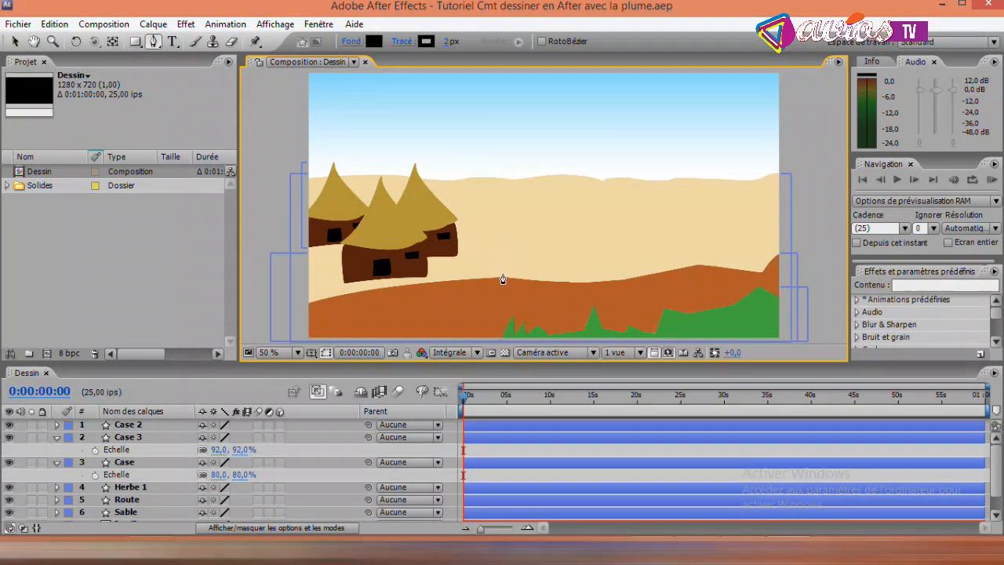
Step: Draw the curved left edge of a winding path with the Pen tool from the horizon down into the road, plus its base
{"action": "left_click", "coordinate": [512, 181]}
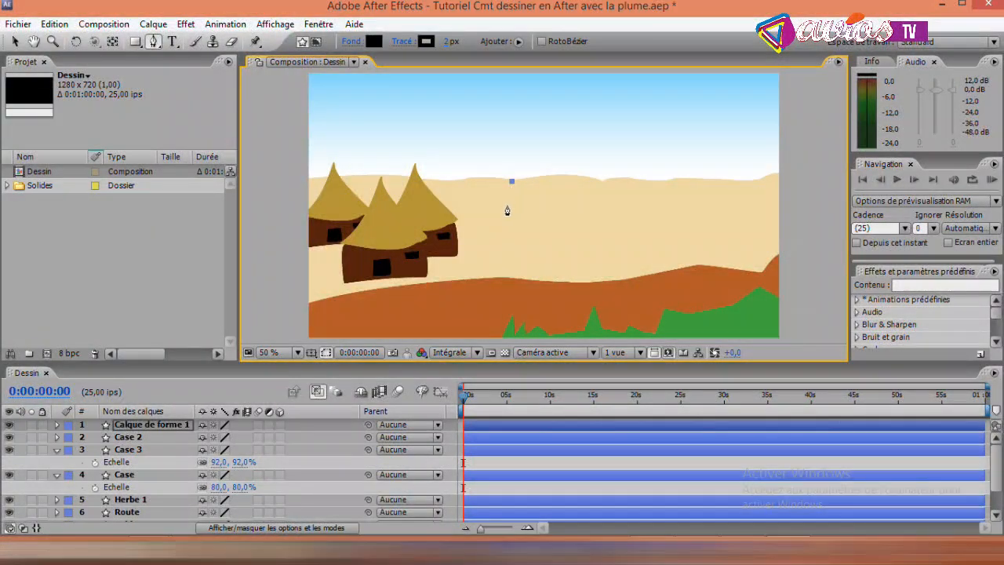
{"action": "left_click_drag", "start_coordinate": [507, 201], "coordinate": [417, 291]}
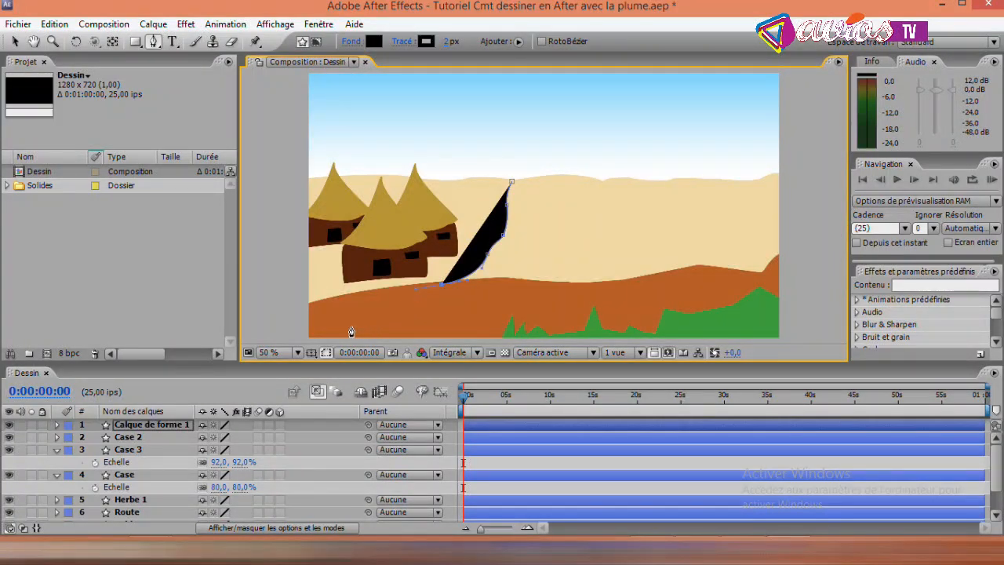
{"action": "left_click", "coordinate": [386, 317]}
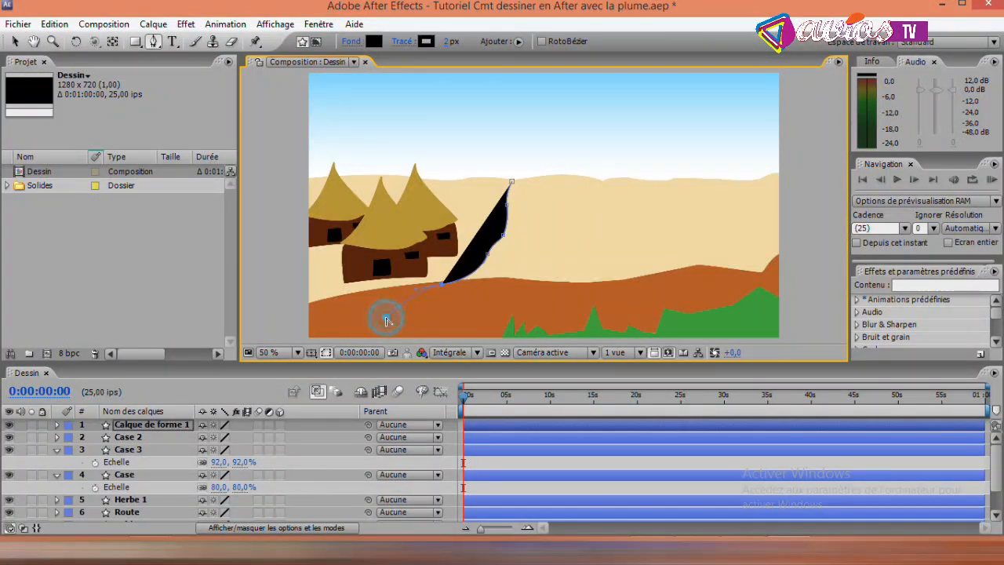
{"action": "left_click", "coordinate": [524, 306]}
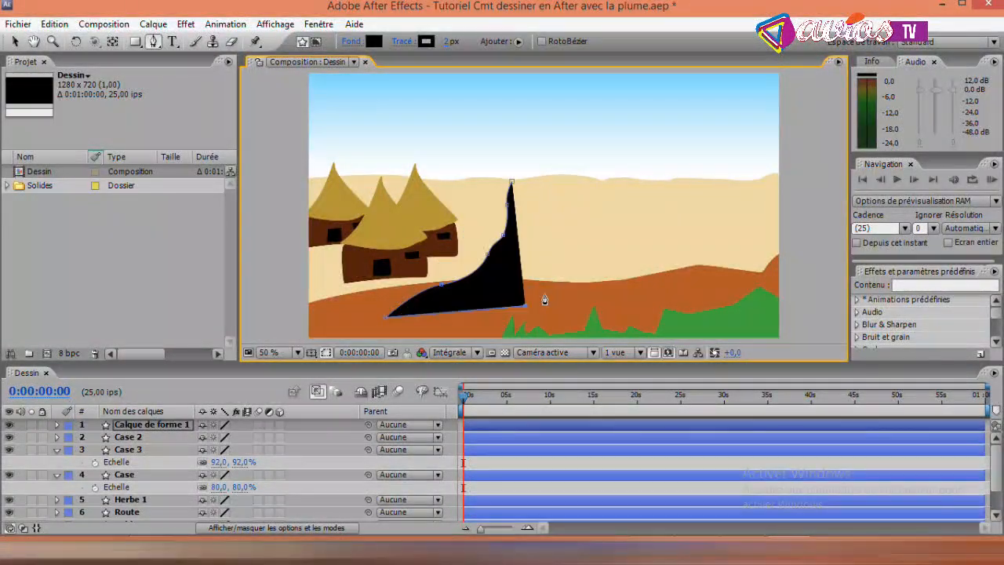
{"action": "left_click", "coordinate": [594, 297]}
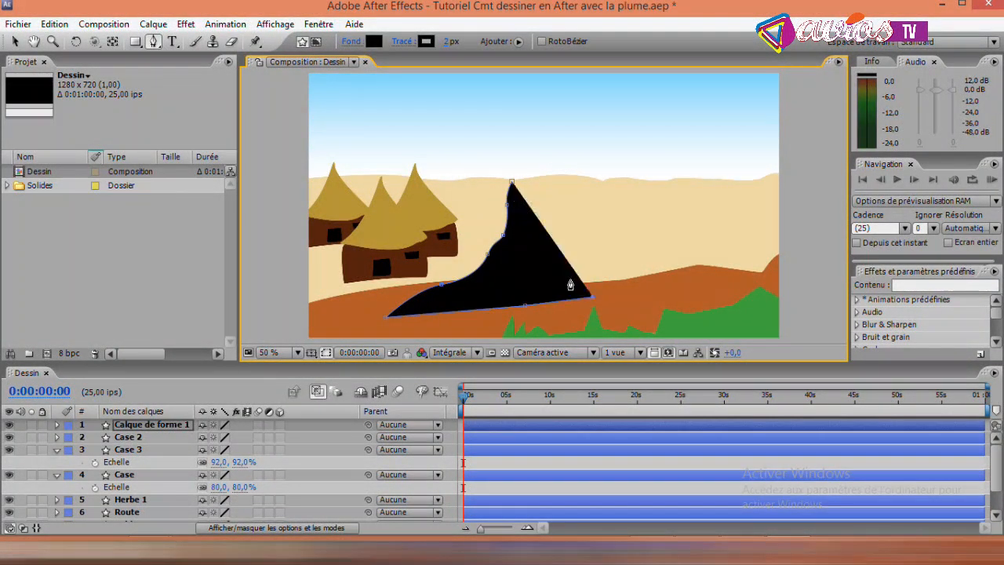
Step: Draw the path's curved right edge back up to the horizon and close the shape at its narrow tip
{"action": "left_click", "coordinate": [565, 277]}
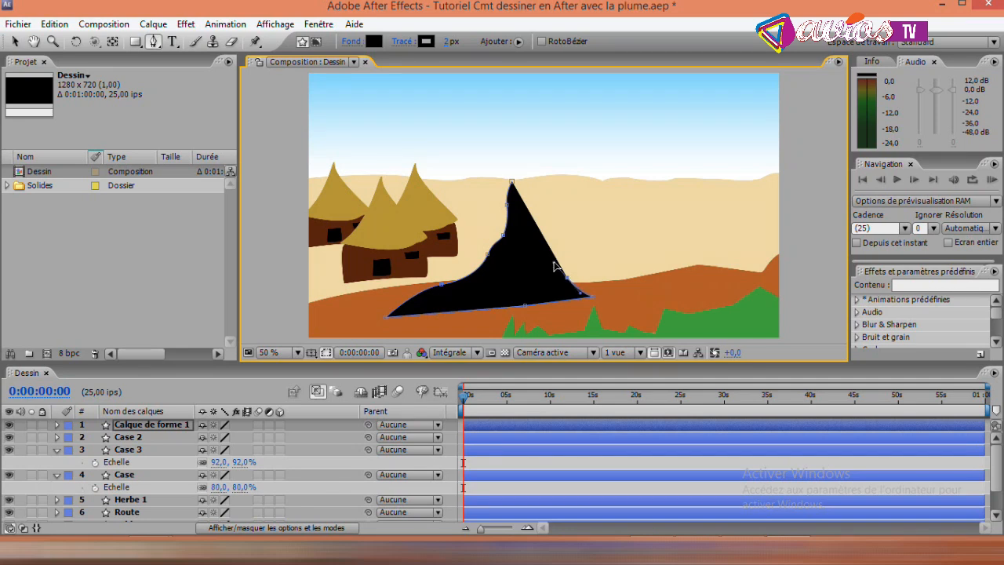
{"action": "key", "text": "ctrl+z"}
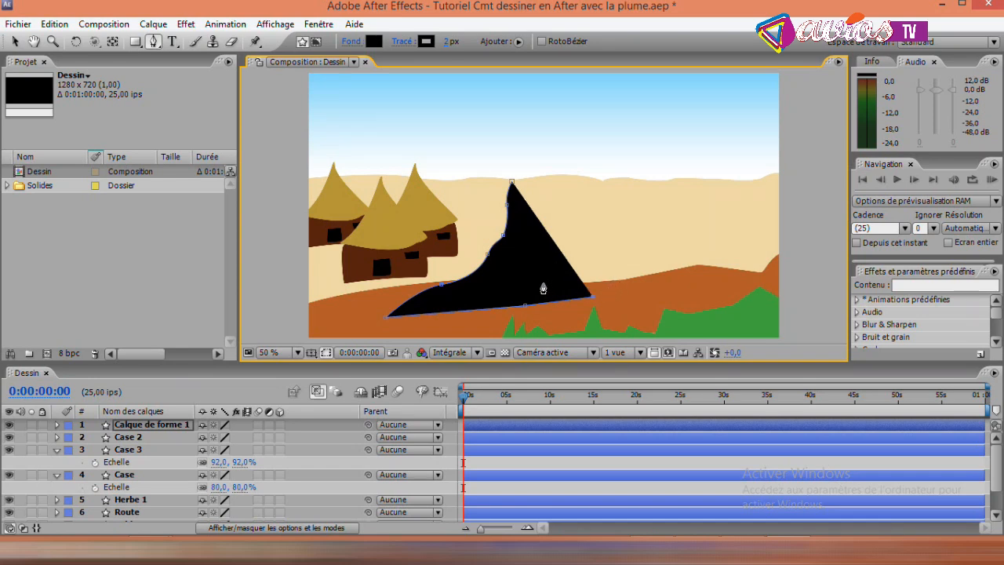
{"action": "left_click_drag", "start_coordinate": [541, 285], "coordinate": [525, 208]}
{"action": "key", "text": "ctrl+z"}
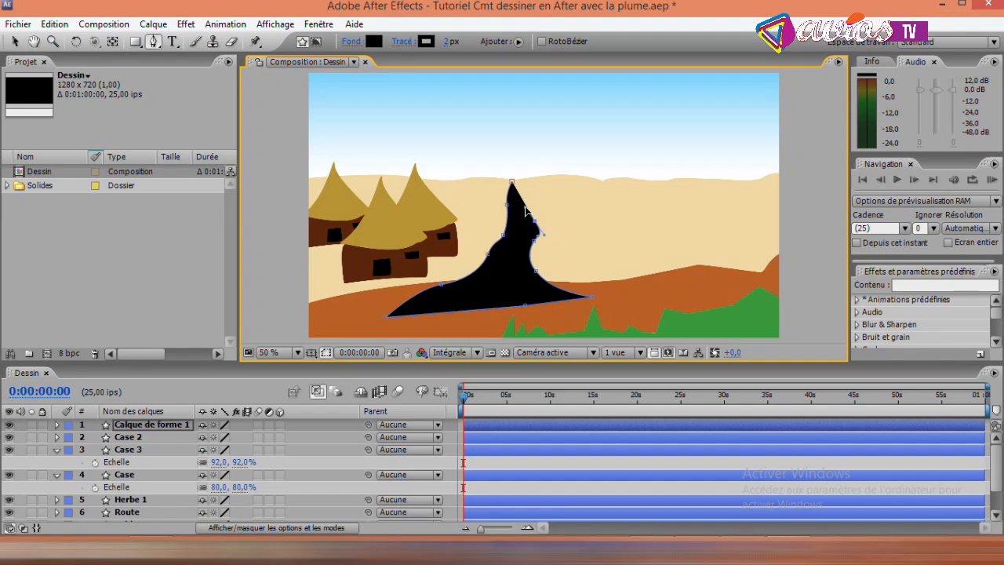
{"action": "left_click", "coordinate": [523, 203]}
{"action": "left_click", "coordinate": [523, 206]}
{"action": "left_click", "coordinate": [522, 200]}
{"action": "left_click", "coordinate": [514, 183]}
{"action": "left_click", "coordinate": [514, 184]}
Step: Set the path's fill to the brown sampled from the existing road
{"action": "left_click", "coordinate": [374, 40]}
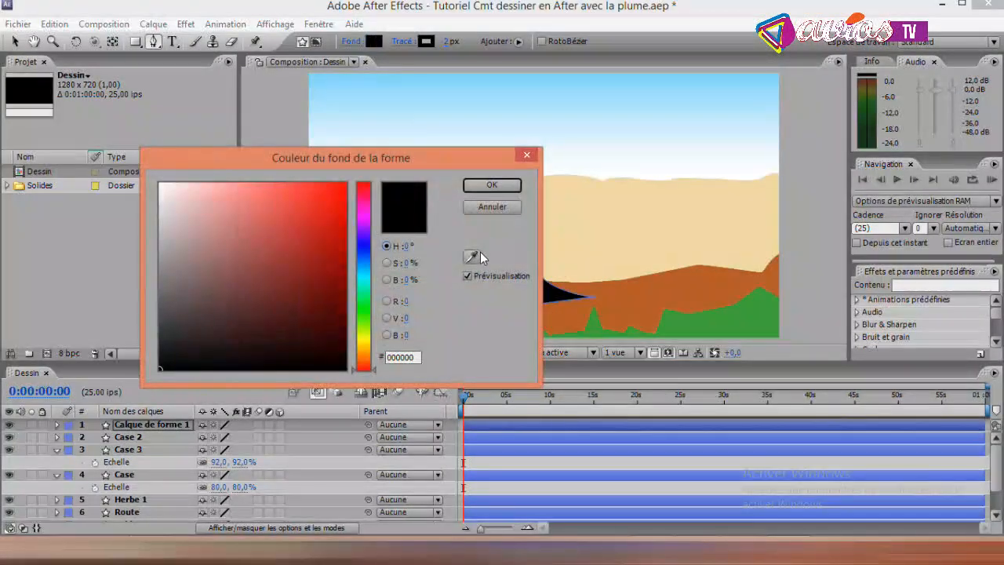
{"action": "left_click", "coordinate": [471, 256]}
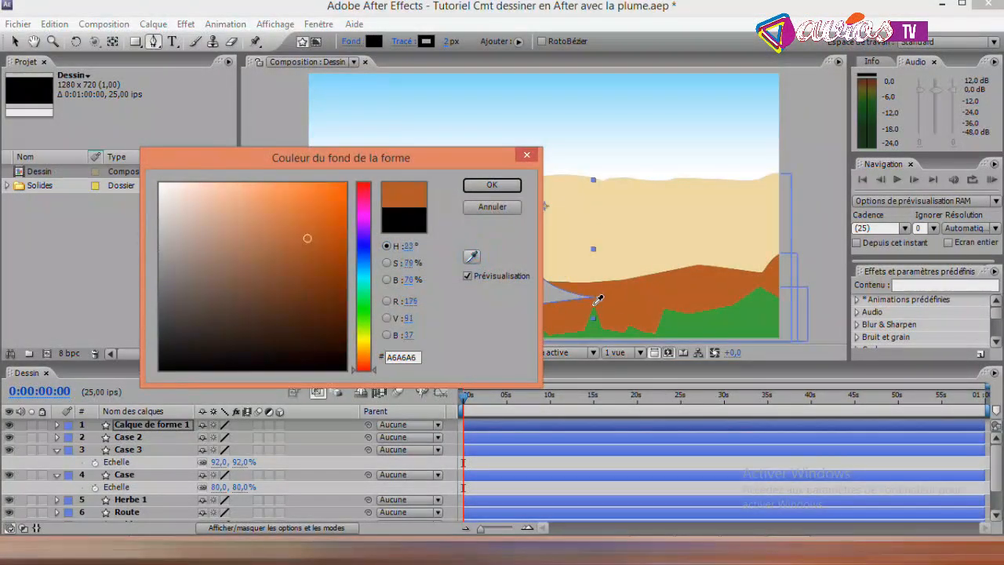
{"action": "left_click", "coordinate": [645, 296]}
{"action": "left_click", "coordinate": [492, 185]}
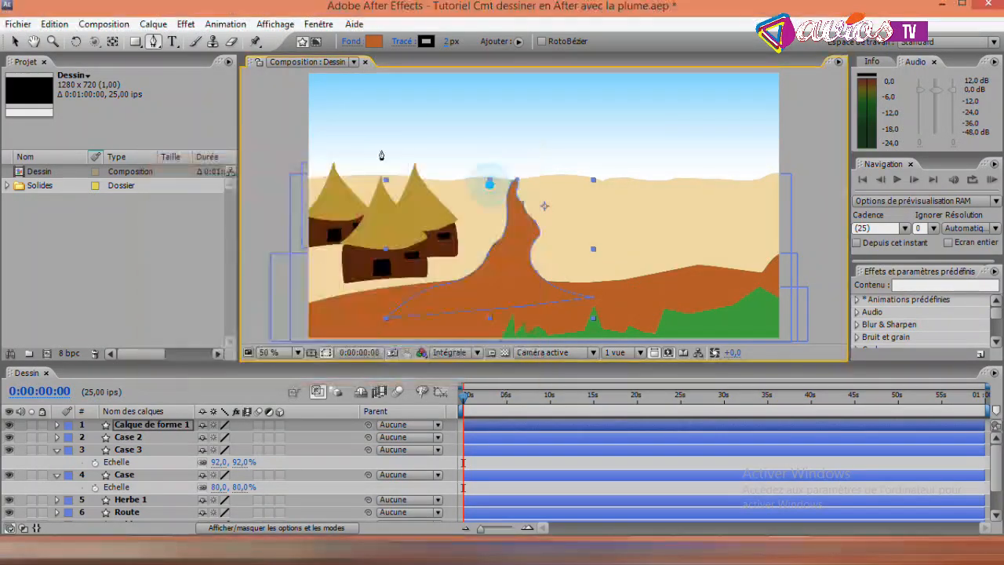
Step: Set the path's stroke to the road's brown, B35B25, and deselect the shape
{"action": "left_click", "coordinate": [423, 40]}
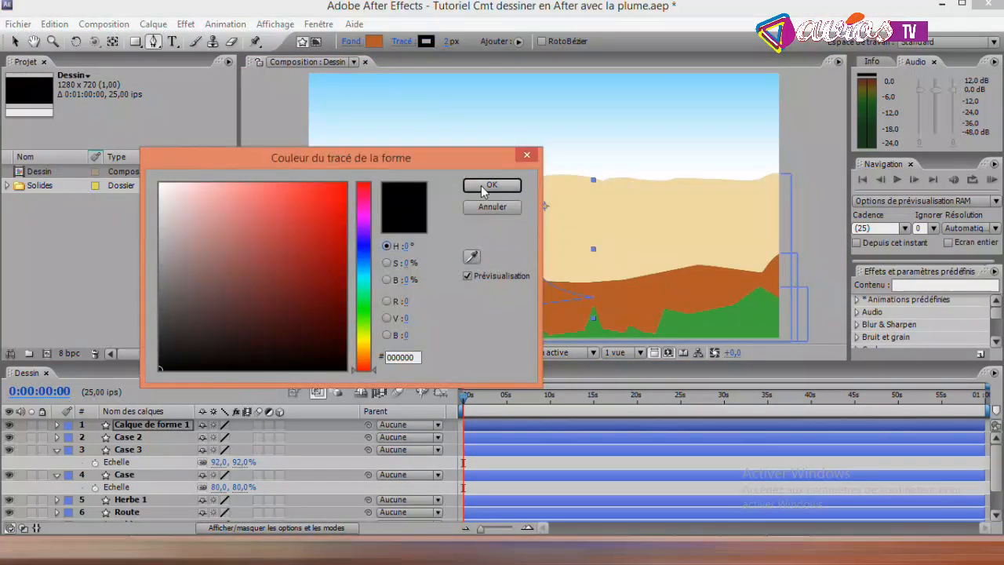
{"action": "left_click", "coordinate": [470, 257]}
{"action": "left_click", "coordinate": [657, 289]}
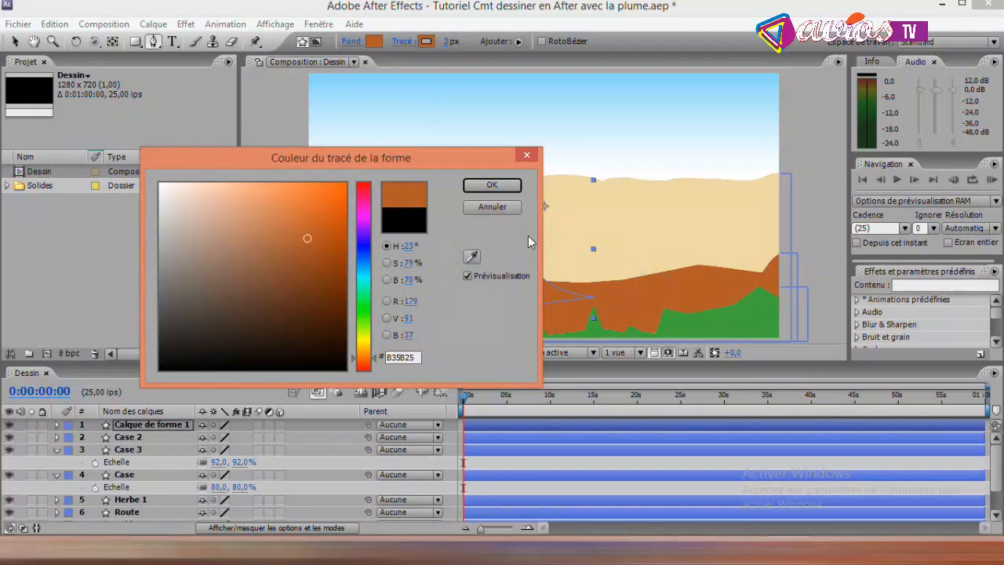
{"action": "left_click", "coordinate": [492, 186]}
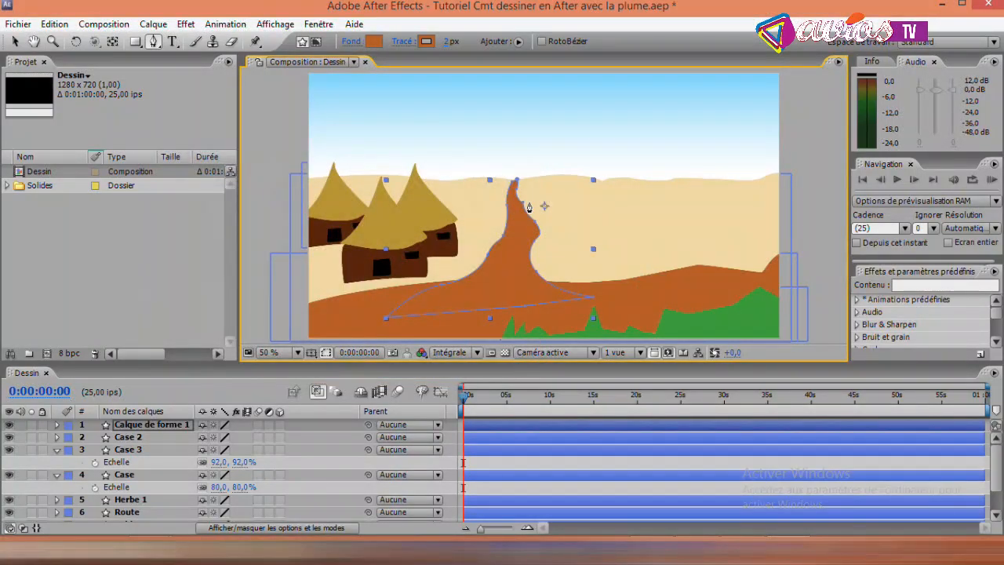
{"action": "left_click", "coordinate": [13, 41]}
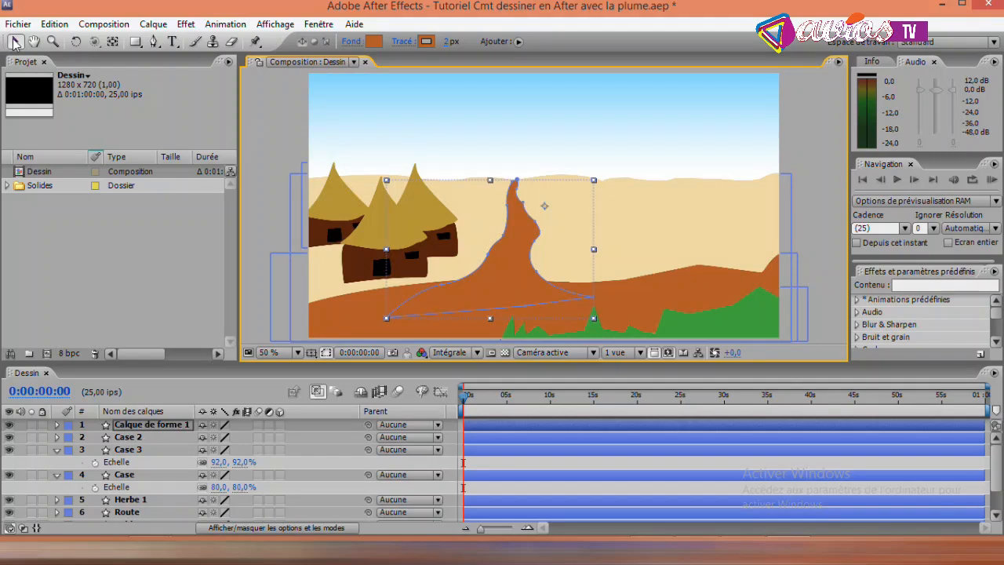
{"action": "left_click", "coordinate": [273, 112]}
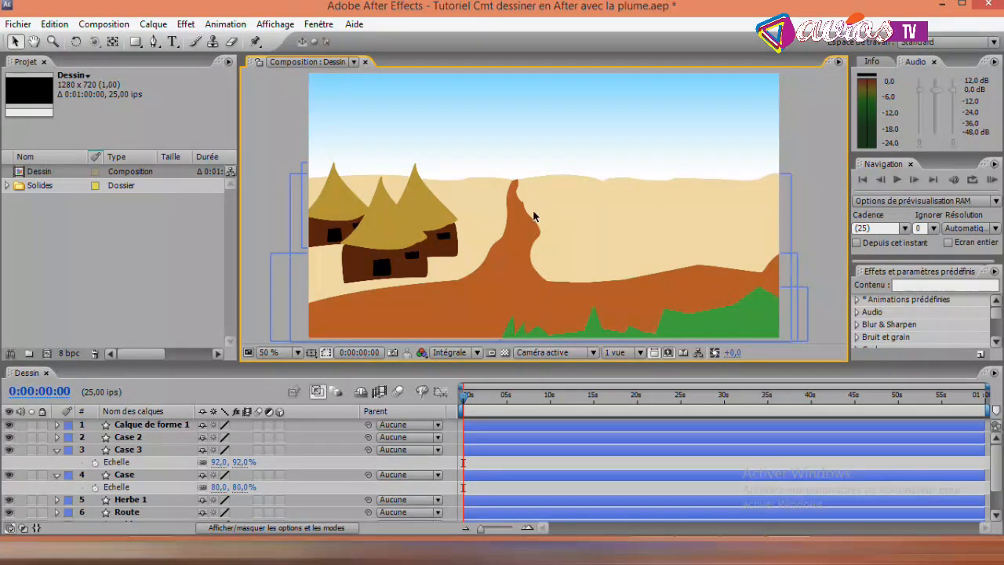
Step: Add a vertex near the path's upper end with the Add Vertex tool and reshape the end into a point at the horizon
{"action": "left_click", "coordinate": [171, 426]}
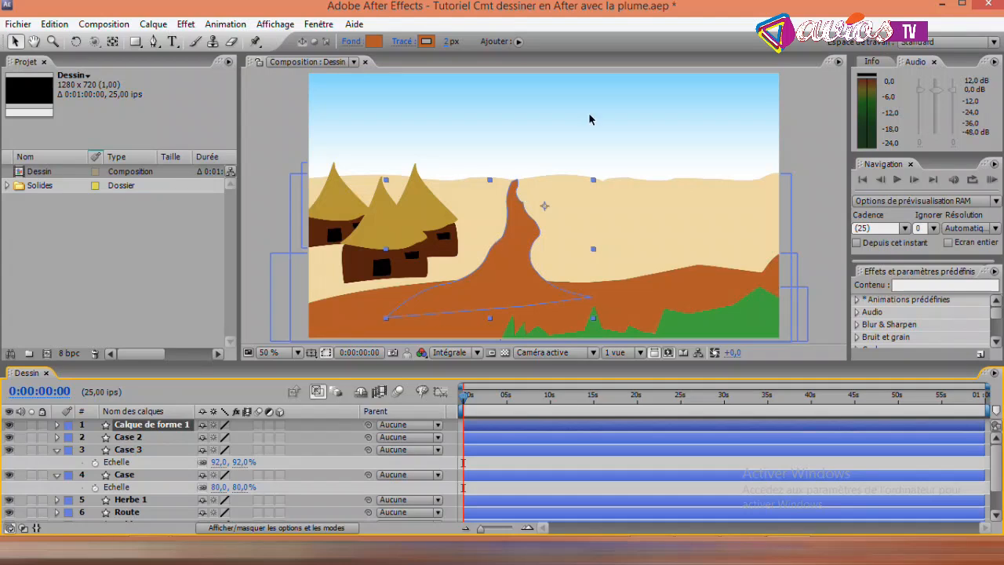
{"action": "left_click", "coordinate": [155, 42]}
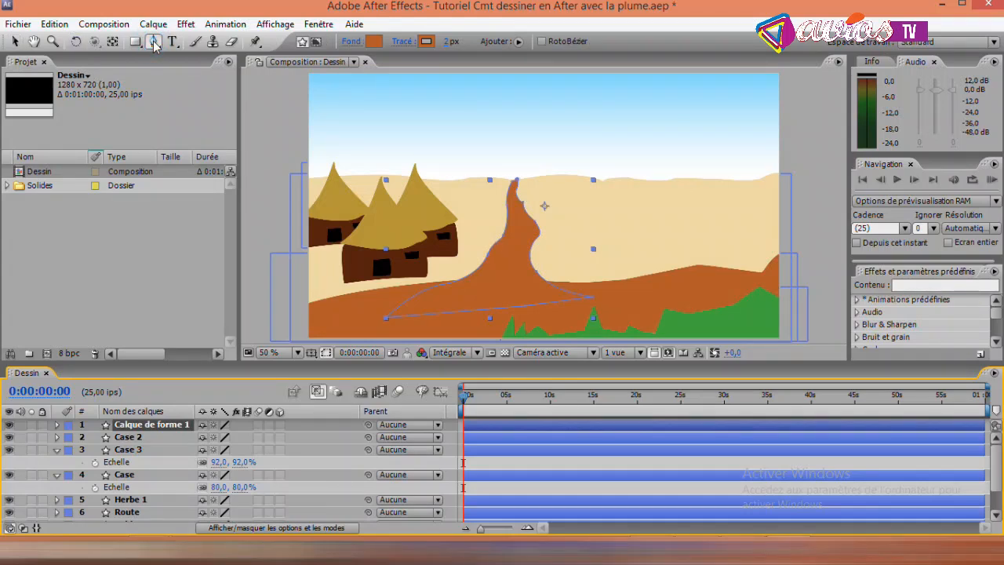
{"action": "left_click_drag", "start_coordinate": [154, 42], "coordinate": [200, 44]}
{"action": "left_click", "coordinate": [515, 185]}
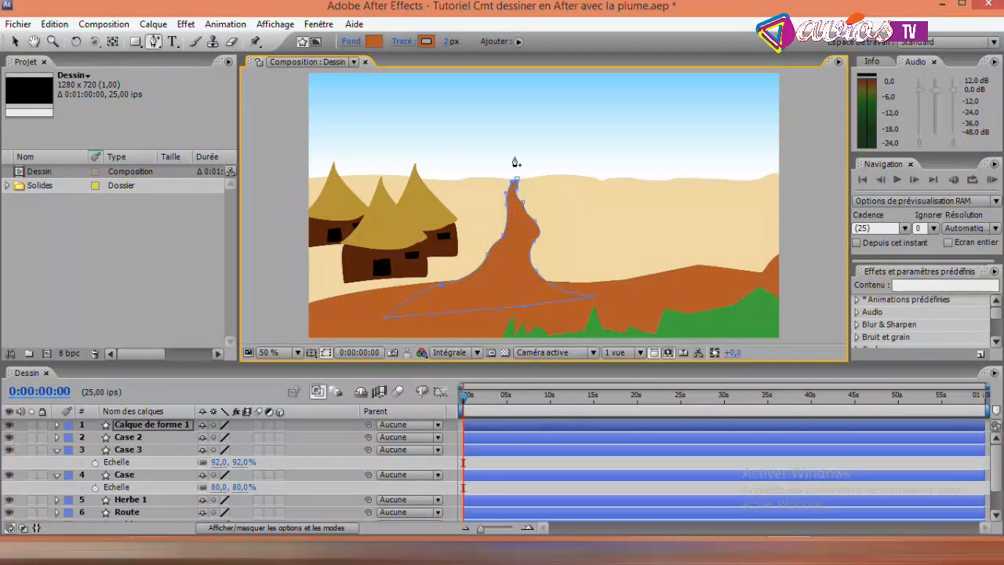
{"action": "left_click_drag", "start_coordinate": [155, 47], "coordinate": [187, 94]}
{"action": "key", "text": "v"}
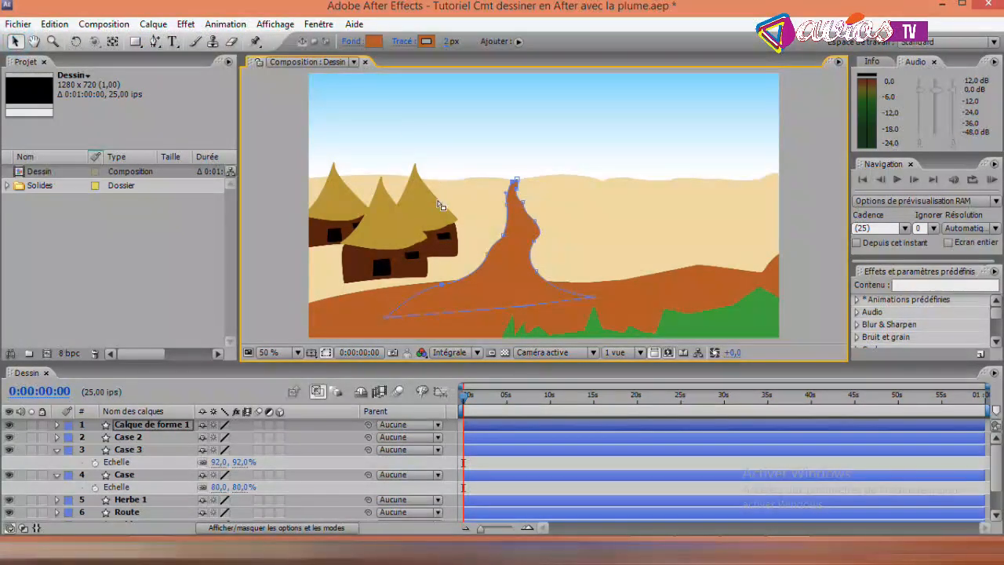
{"action": "left_click", "coordinate": [517, 190]}
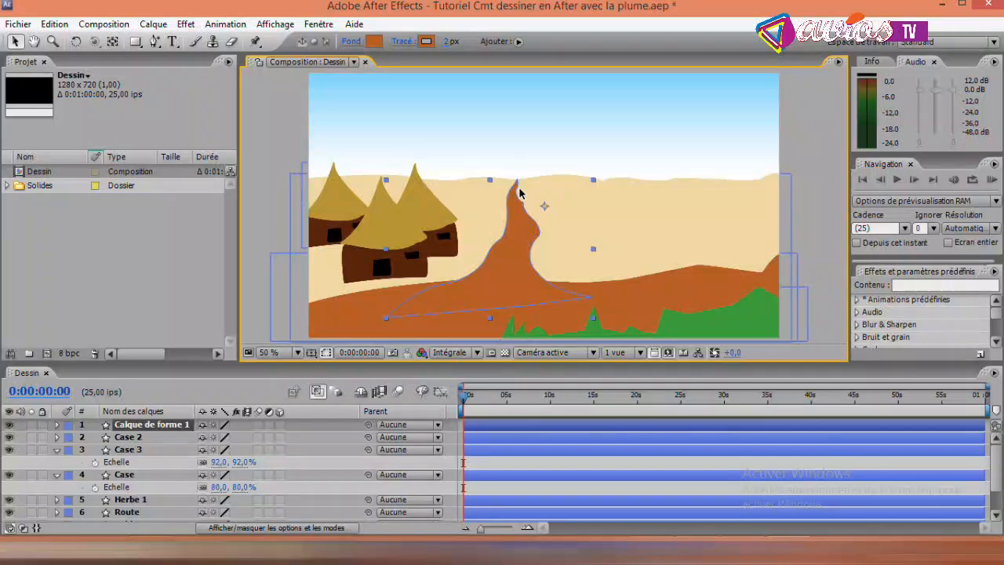
{"action": "left_click", "coordinate": [15, 41]}
{"action": "left_click", "coordinate": [275, 127]}
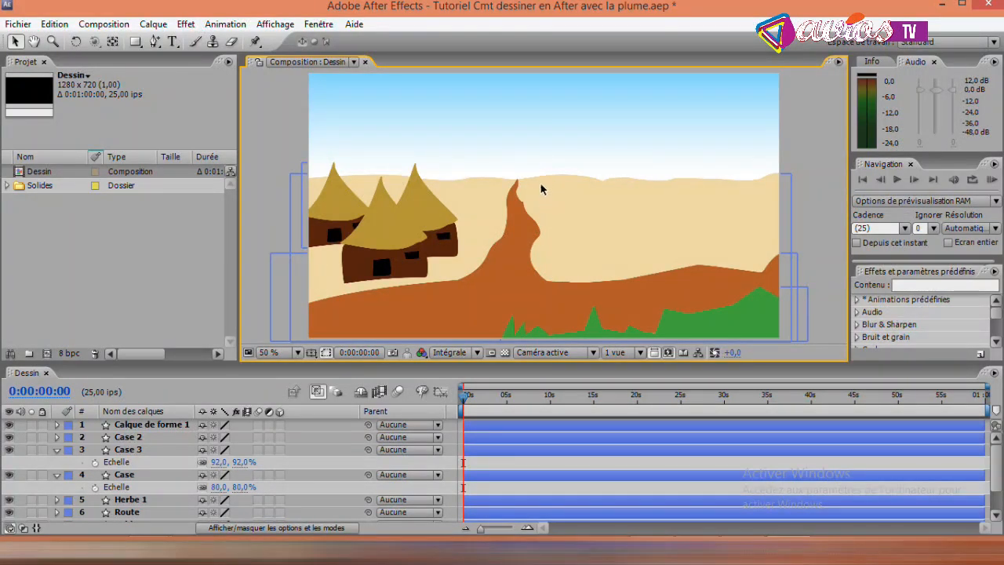
Step: Rename the path's shape layer as Route 2
{"action": "left_click", "coordinate": [176, 425]}
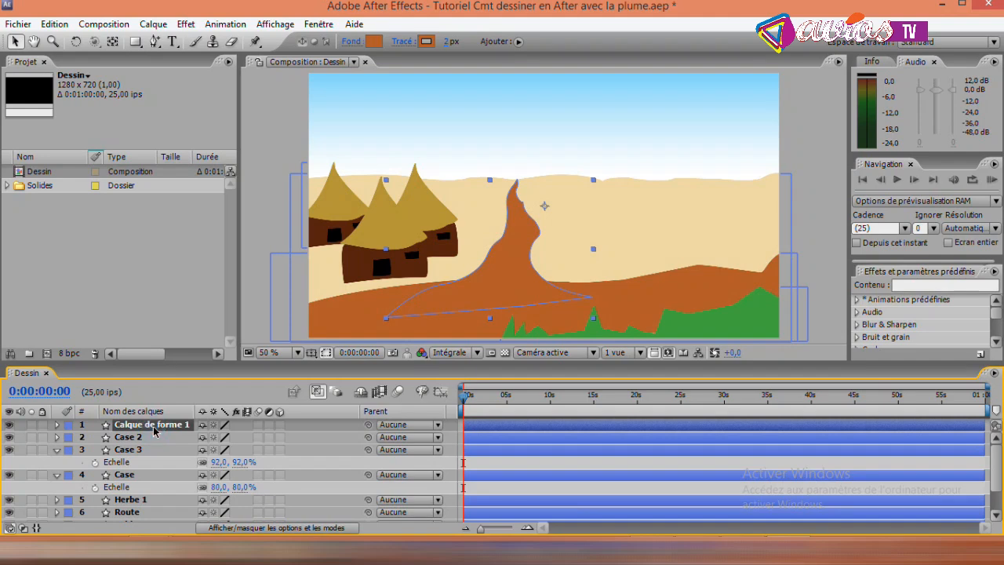
{"action": "key", "text": "Return"}
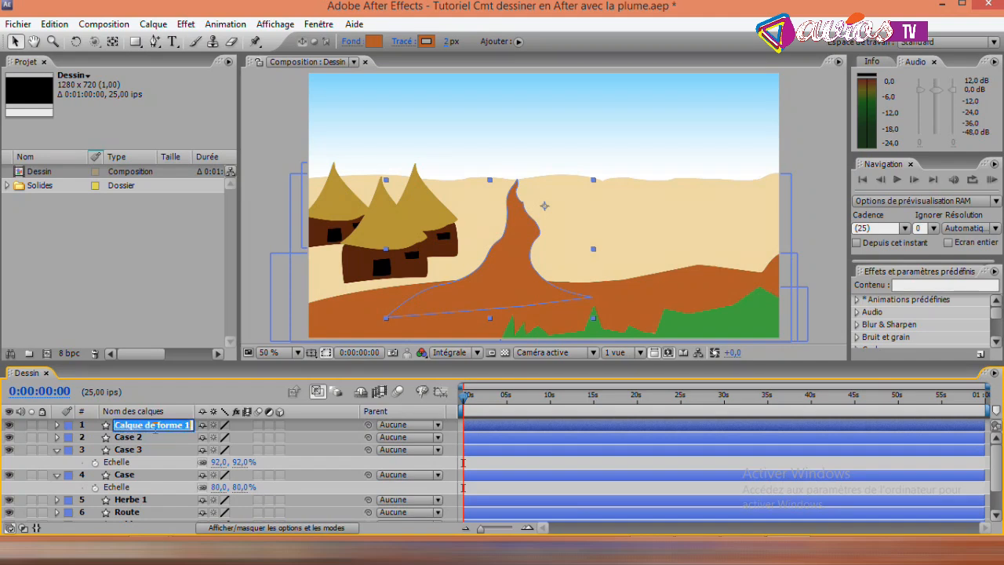
{"action": "type", "text": "Route 2"}
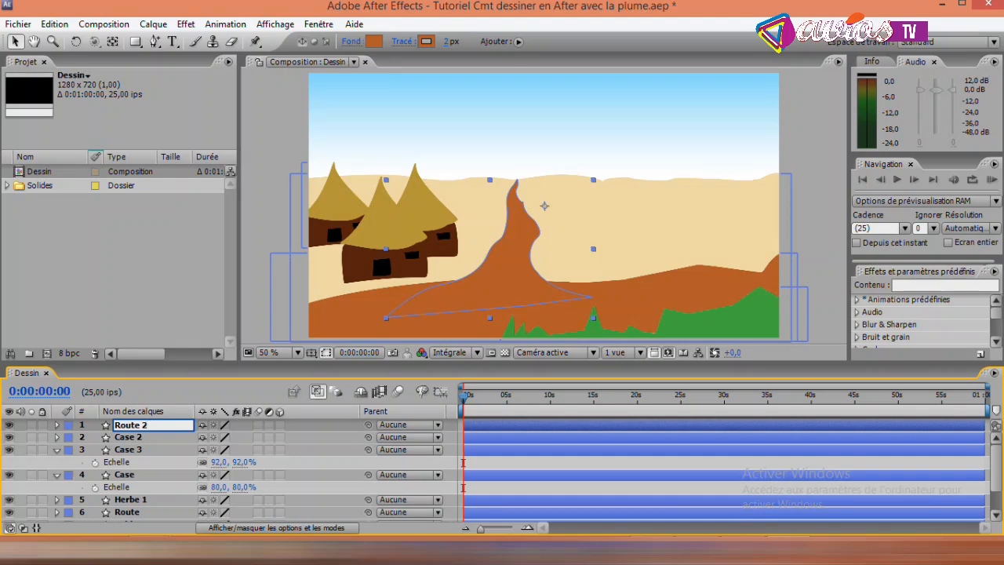
{"action": "key", "text": "Return"}
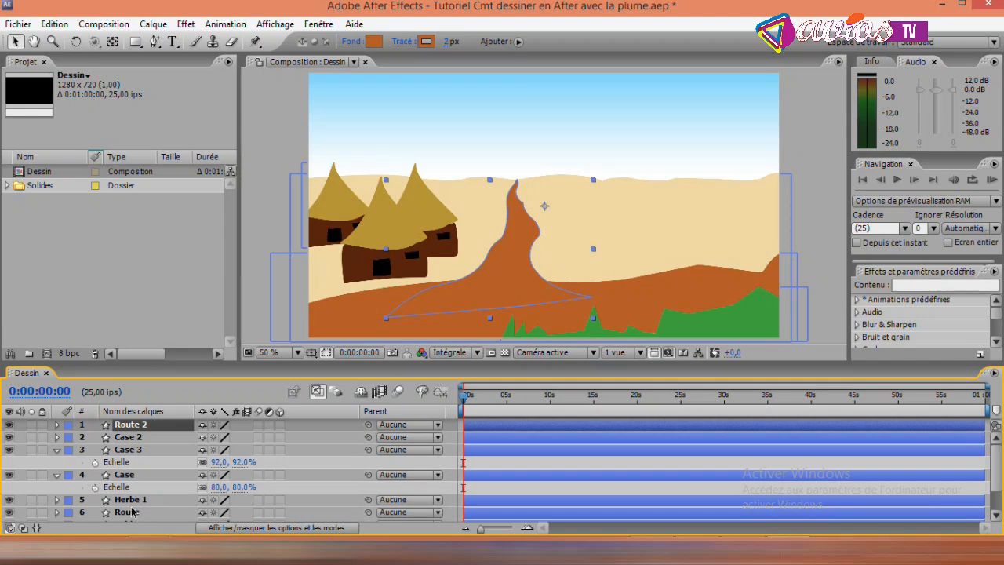
Step: Add a vertex to the Sable layer's horizon line where the path ends and adjust it to meet the path's tip
{"action": "left_click", "coordinate": [995, 493]}
{"action": "scroll", "coordinate": [995, 493], "scroll_direction": "down", "scroll_amount": 2}
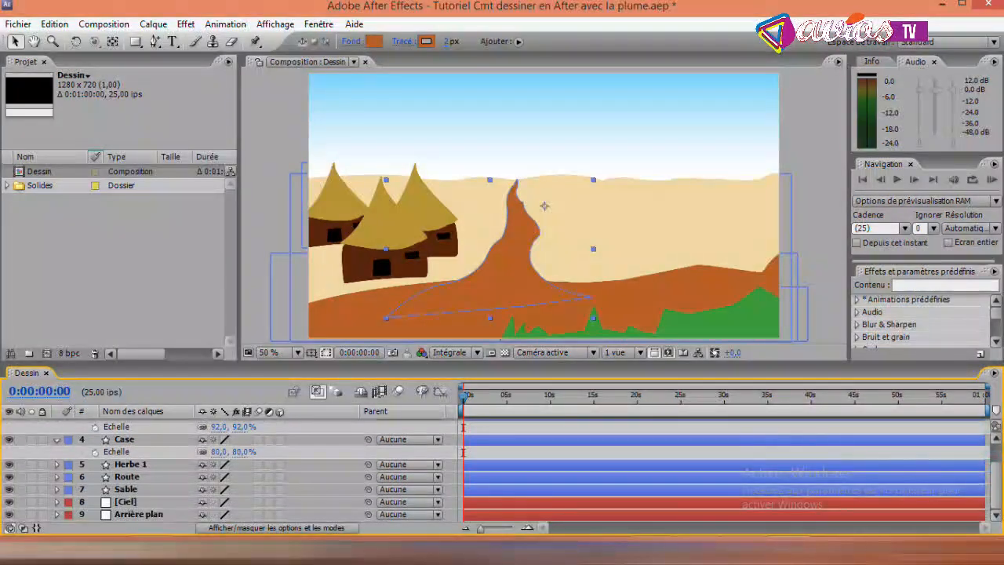
{"action": "left_click", "coordinate": [133, 489]}
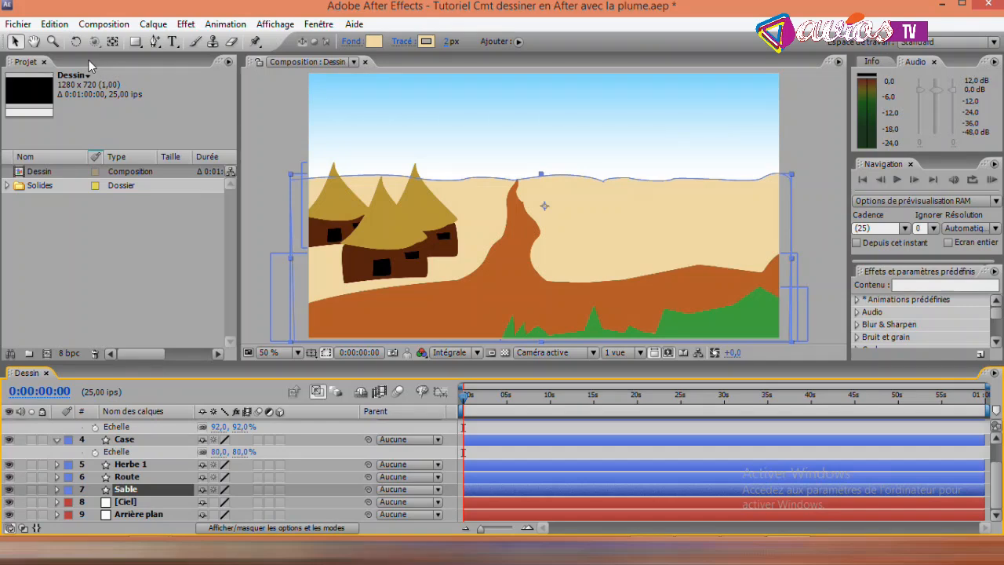
{"action": "left_click", "coordinate": [154, 43]}
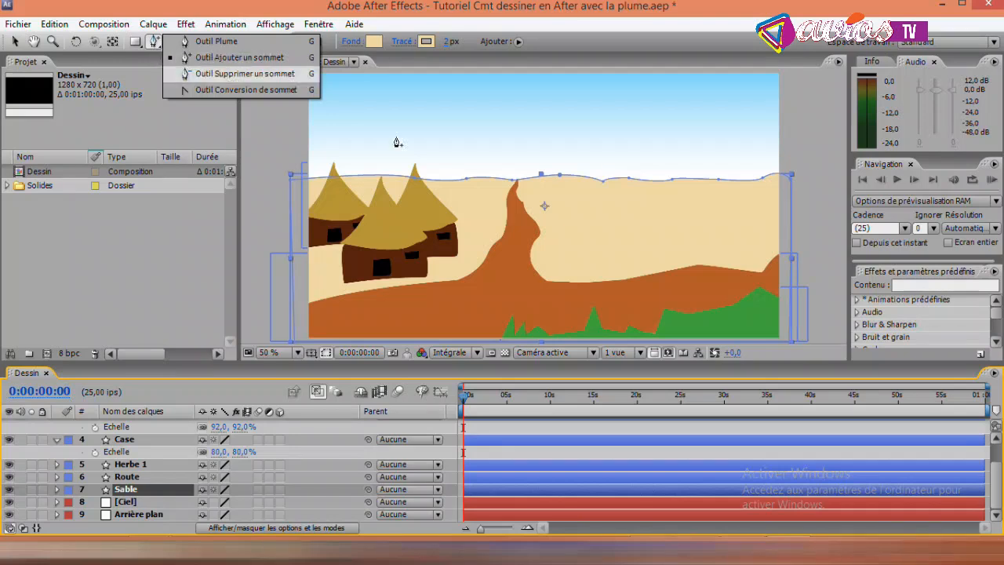
{"action": "left_click", "coordinate": [514, 186]}
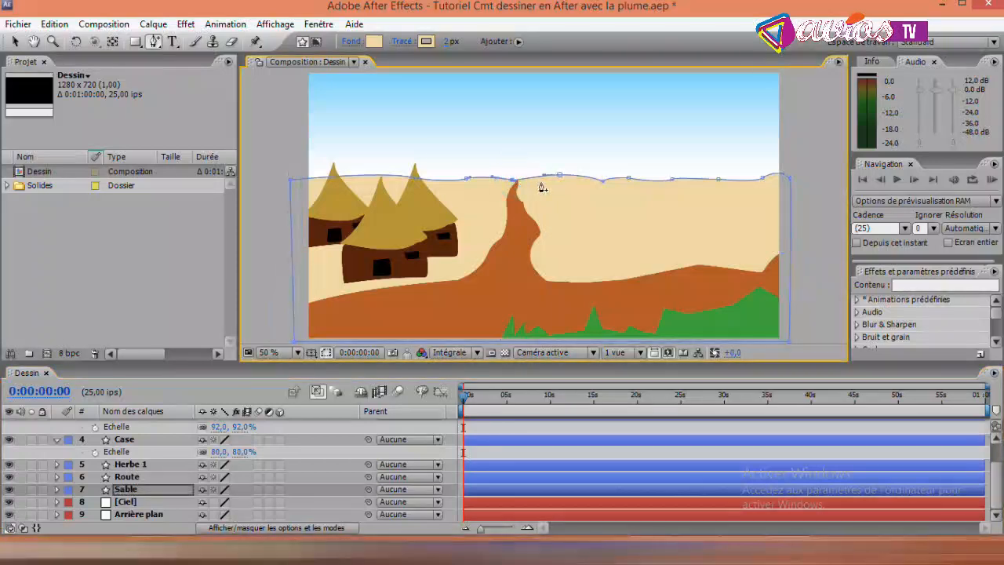
{"action": "left_click", "coordinate": [14, 42]}
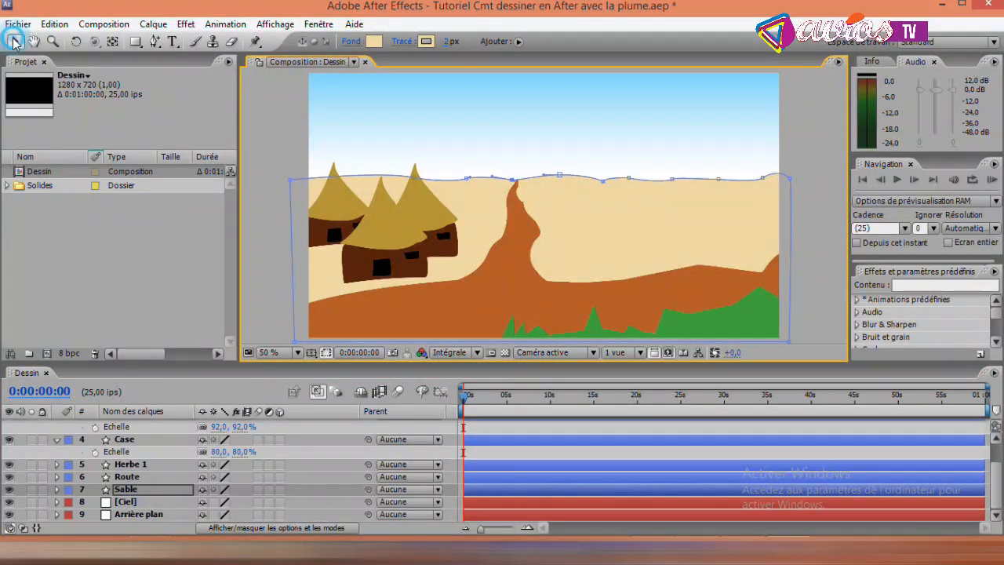
{"action": "left_click", "coordinate": [509, 172]}
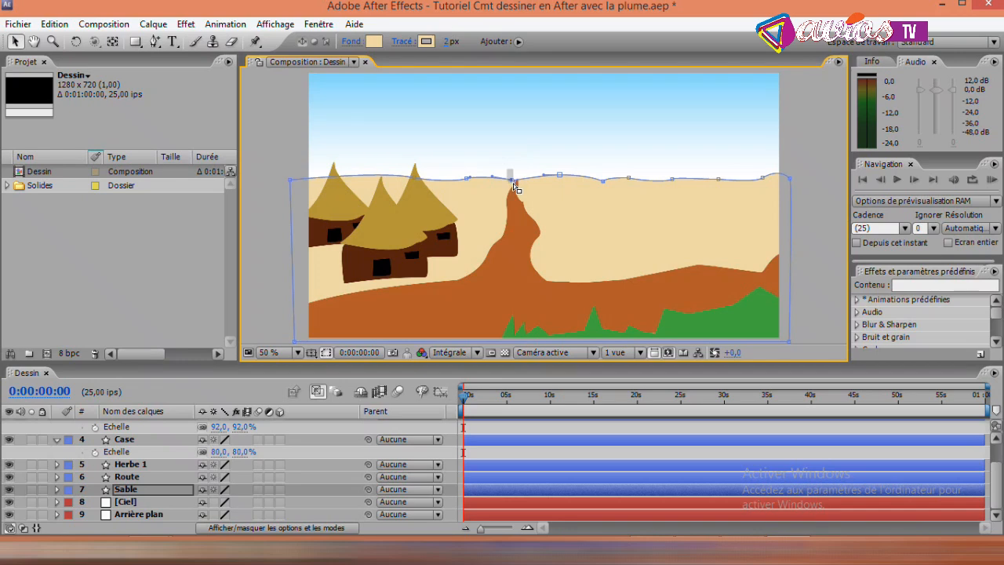
{"action": "left_click", "coordinate": [514, 182]}
{"action": "left_click", "coordinate": [514, 180]}
Step: Save the project and deselect the Sable layer
{"action": "left_click", "coordinate": [269, 136]}
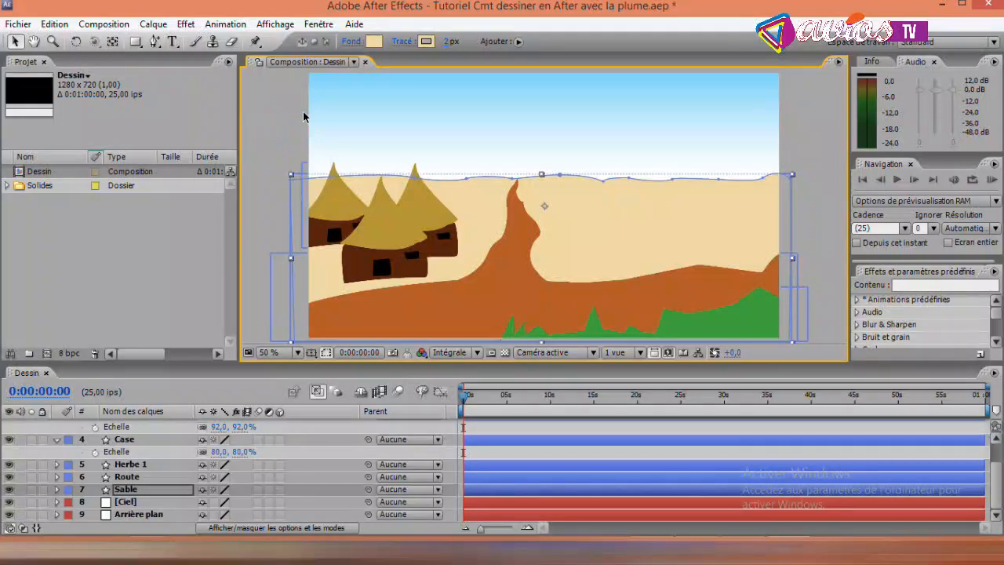
{"action": "key", "text": "ctrl+s"}
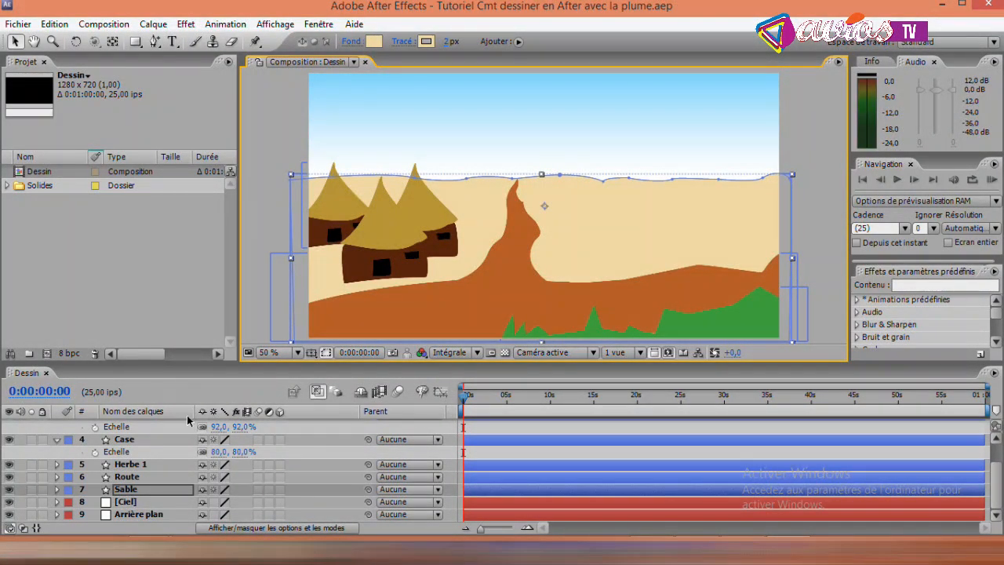
{"action": "left_click", "coordinate": [260, 243]}
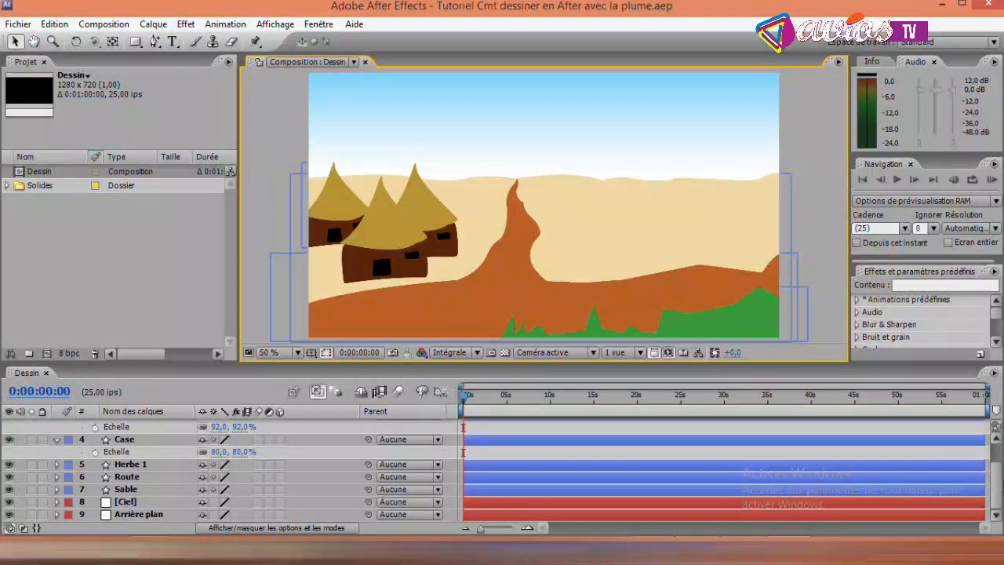
{"action": "scroll", "coordinate": [999, 463], "scroll_direction": "up", "scroll_amount": 3}
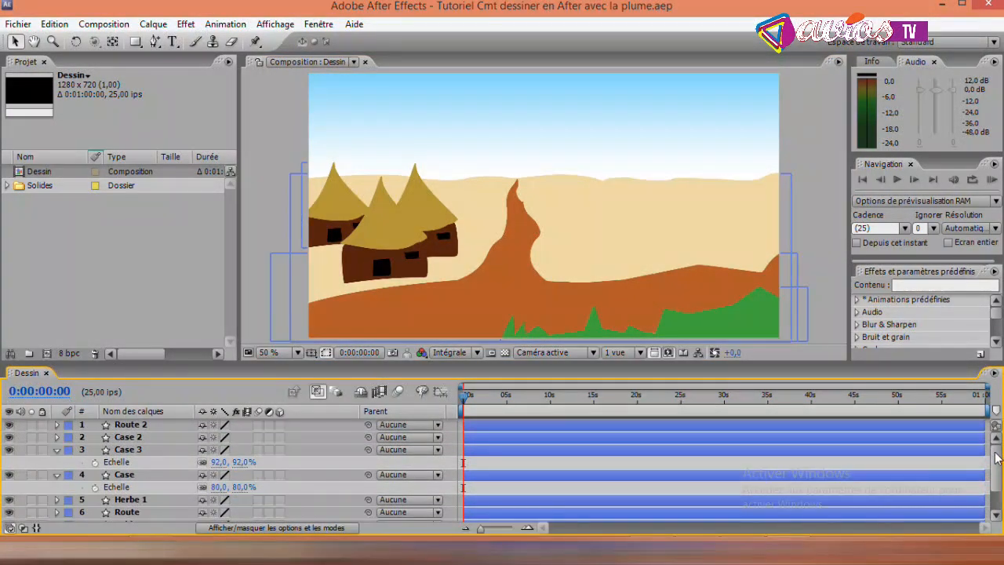
{"action": "scroll", "coordinate": [998, 479], "scroll_direction": "down", "scroll_amount": 3}
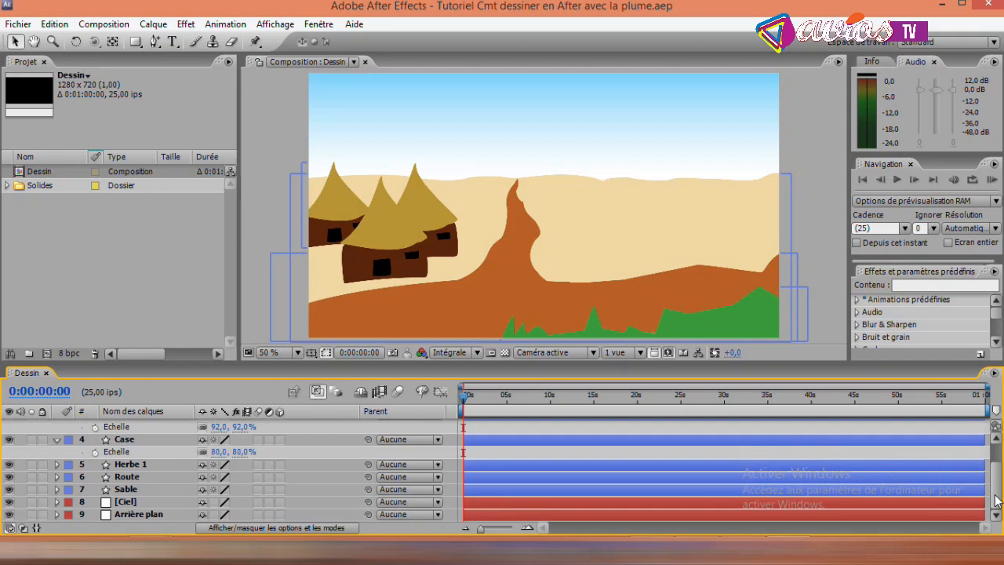
{"action": "scroll", "coordinate": [998, 498], "scroll_direction": "up", "scroll_amount": 3}
{"action": "scroll", "coordinate": [997, 493], "scroll_direction": "down", "scroll_amount": 3}
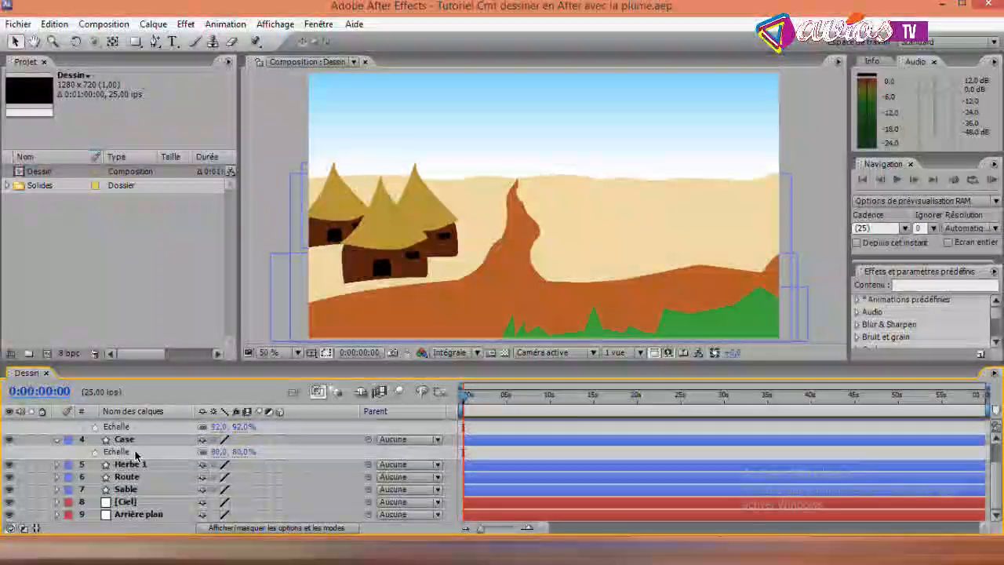
{"action": "left_click", "coordinate": [124, 440]}
{"action": "left_click_drag", "start_coordinate": [1000, 487], "coordinate": [1000, 456]}
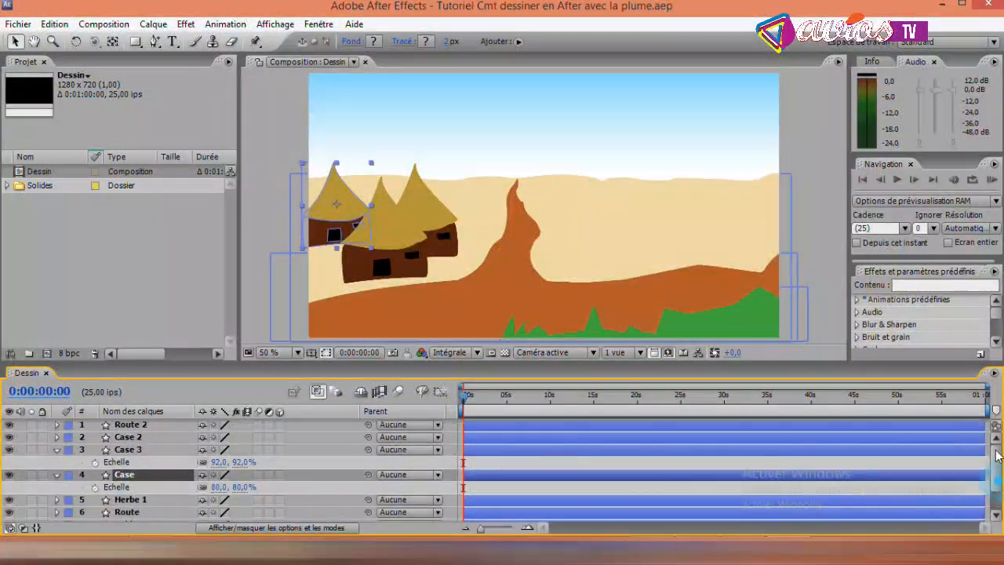
{"action": "left_click", "coordinate": [138, 451], "text": "ctrl"}
{"action": "left_click", "coordinate": [136, 442], "text": "ctrl"}
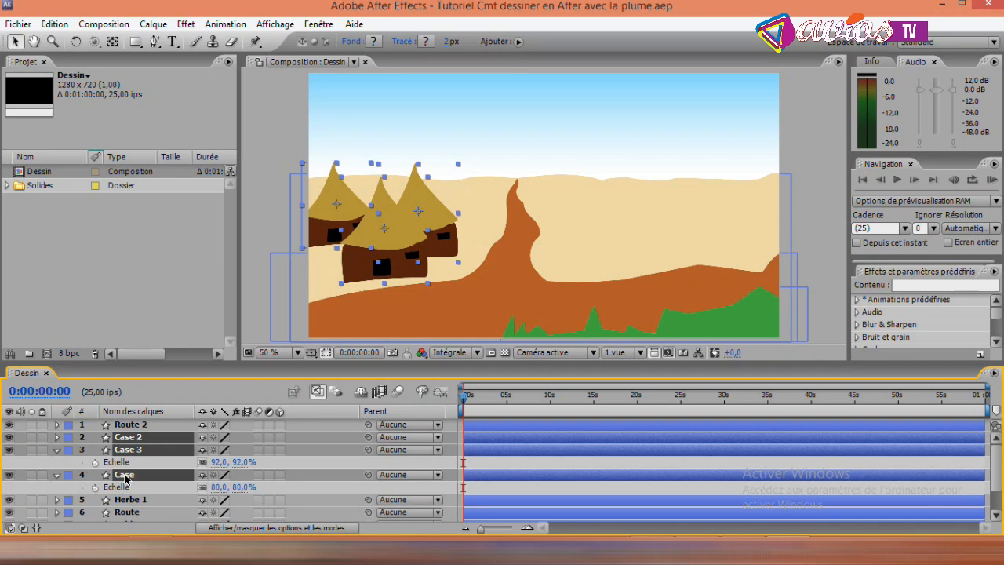
{"action": "left_click", "coordinate": [272, 111]}
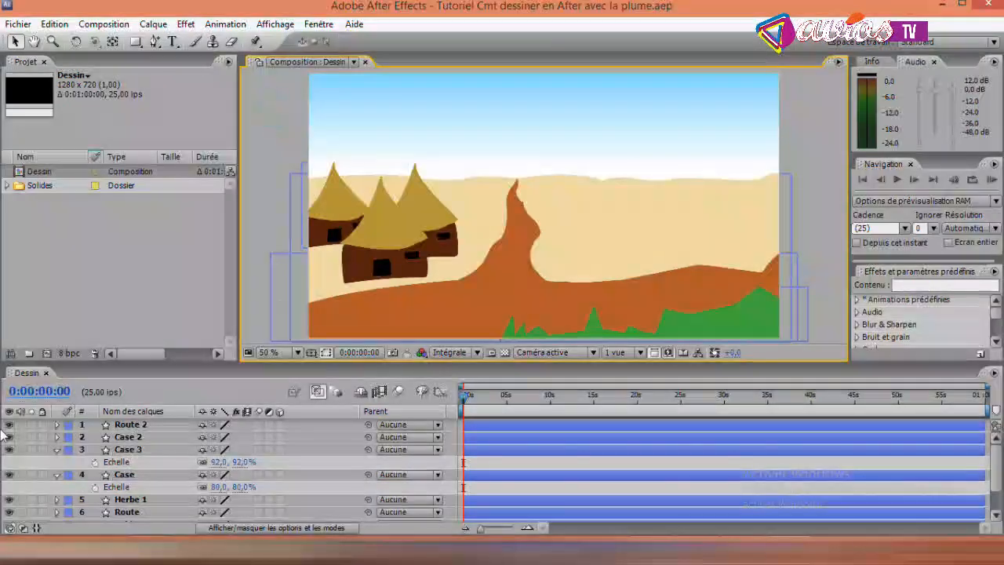
Step: Duplicate the Case, Case 3 and Case 2 layers together and move the copies to the horizon, right of the path
{"action": "left_click", "coordinate": [123, 475]}
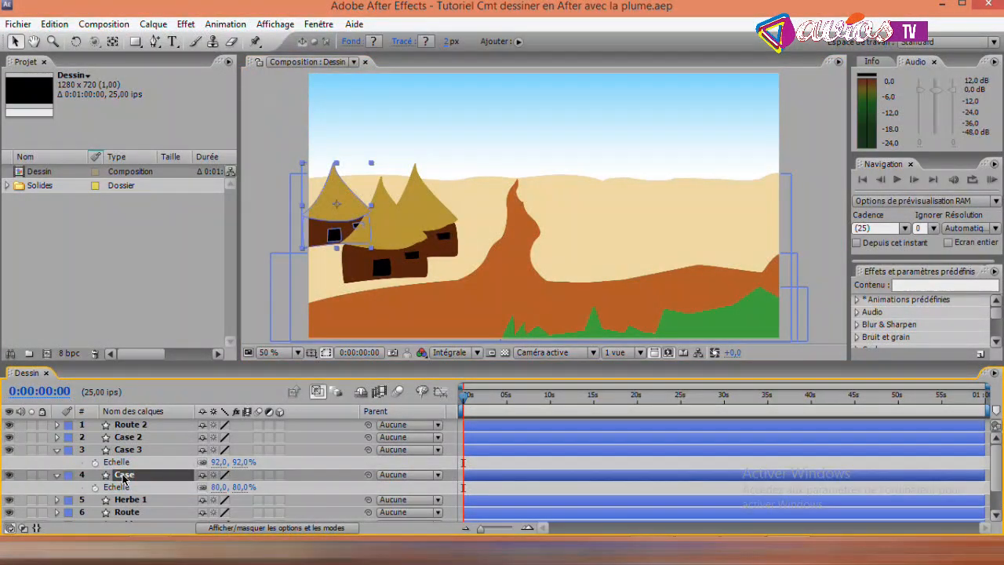
{"action": "left_click", "coordinate": [126, 450], "text": "ctrl"}
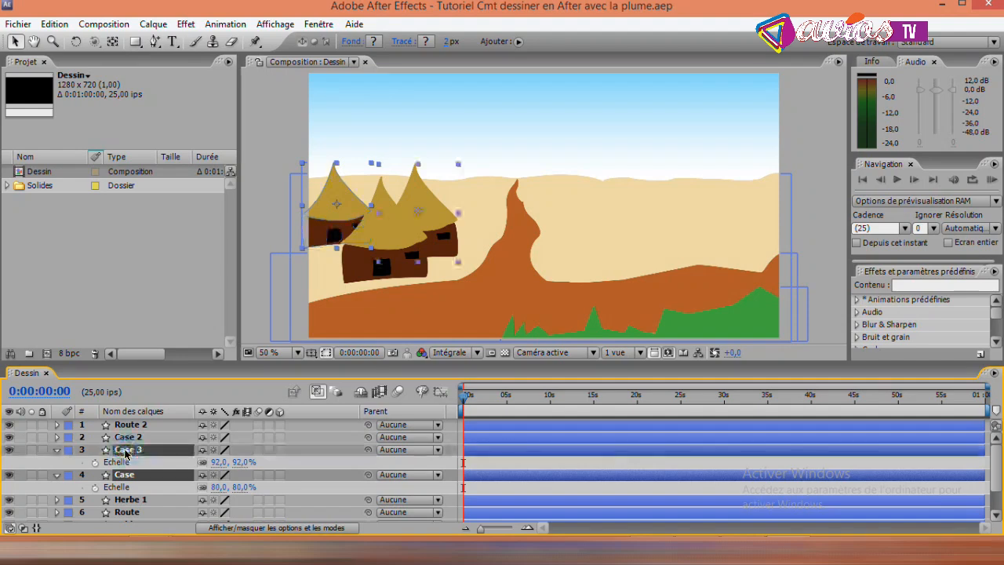
{"action": "left_click", "coordinate": [122, 438], "text": "ctrl"}
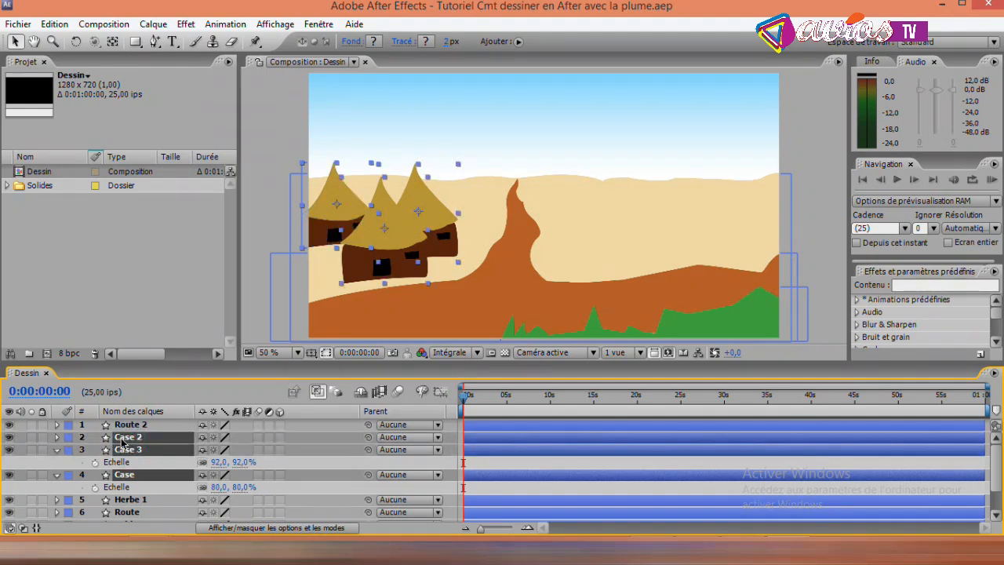
{"action": "key", "text": "ctrl+d"}
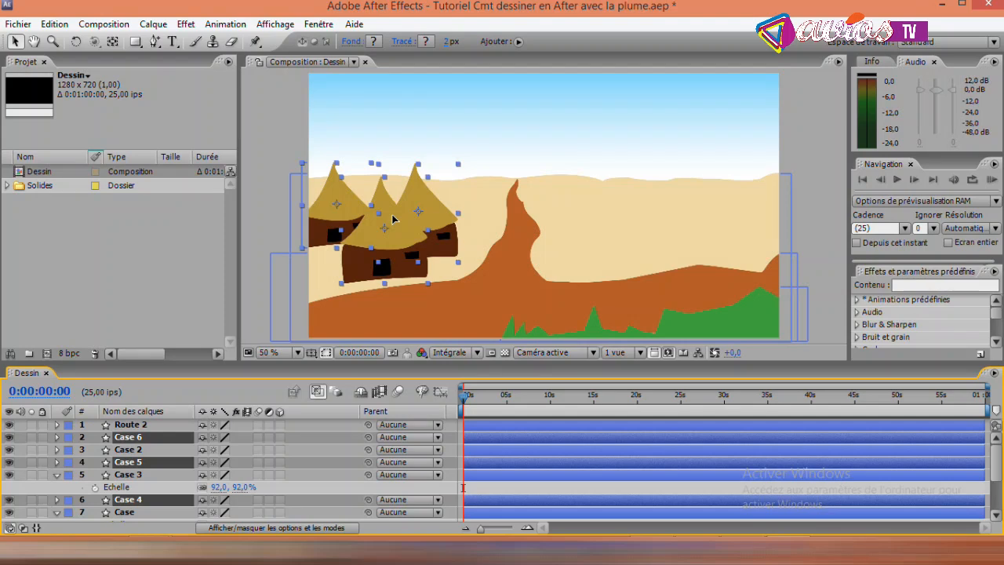
{"action": "left_click_drag", "start_coordinate": [394, 220], "coordinate": [612, 168]}
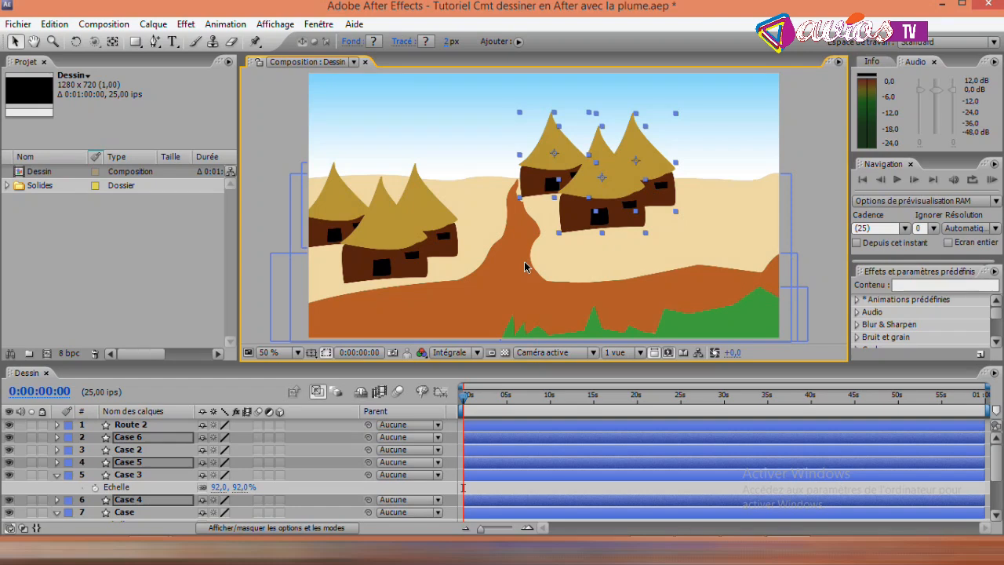
Step: Scale the duplicated huts down together, setting Case 6 to 54%, Case 5 to 46% and Case 4 to 34%, and deselect them
{"action": "key", "text": "s"}
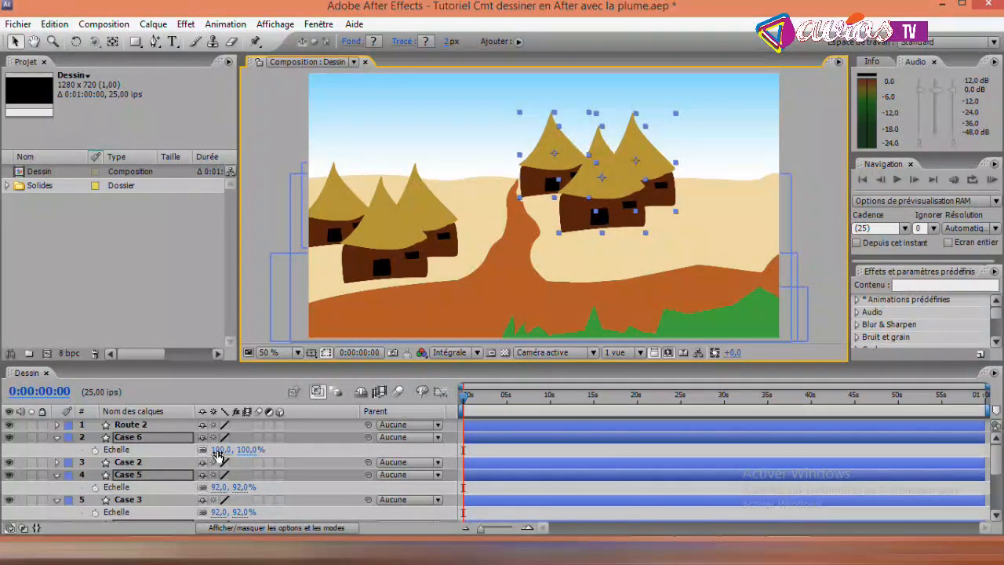
{"action": "left_click_drag", "start_coordinate": [218, 454], "coordinate": [182, 445]}
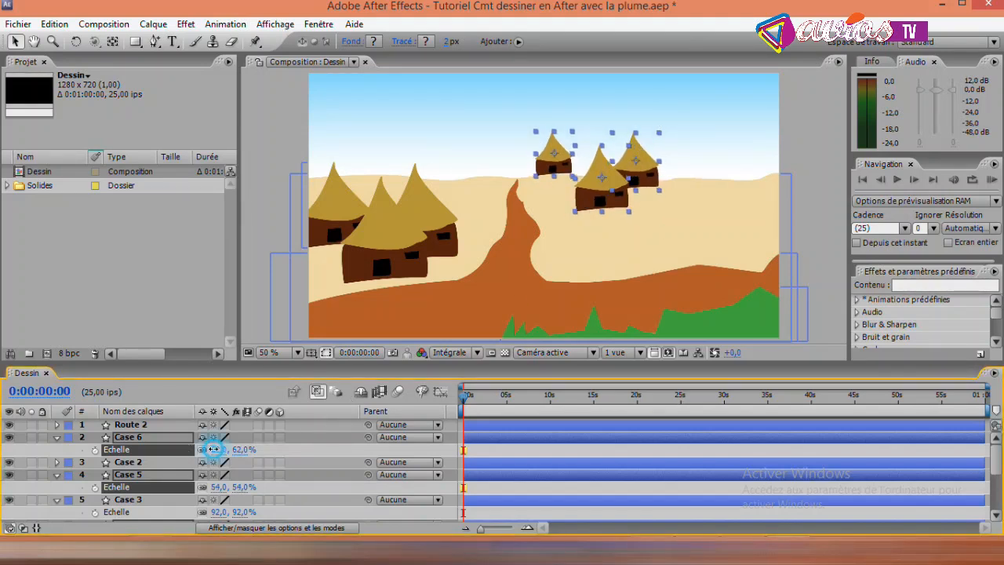
{"action": "left_click_drag", "start_coordinate": [212, 452], "coordinate": [201, 452]}
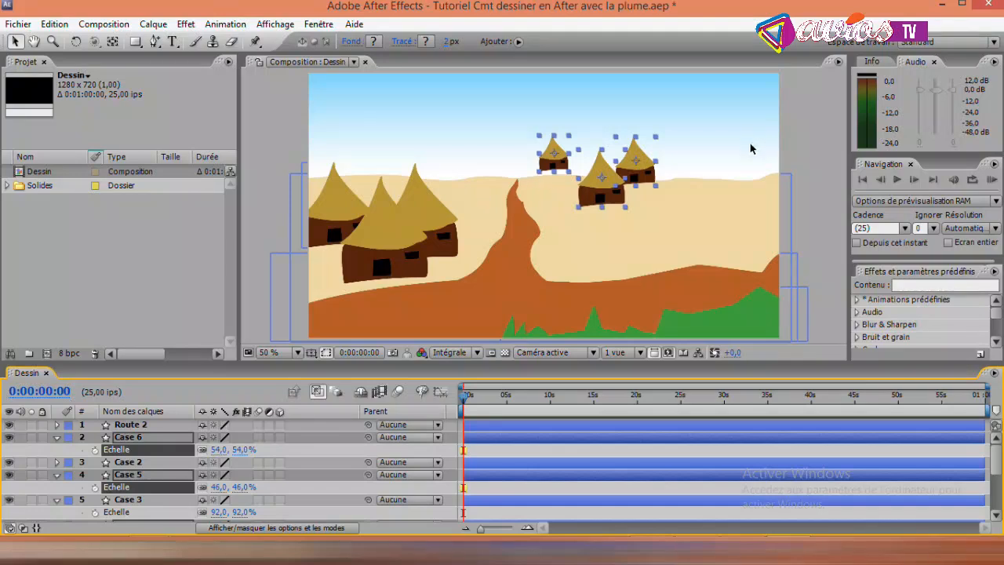
{"action": "left_click", "coordinate": [816, 125]}
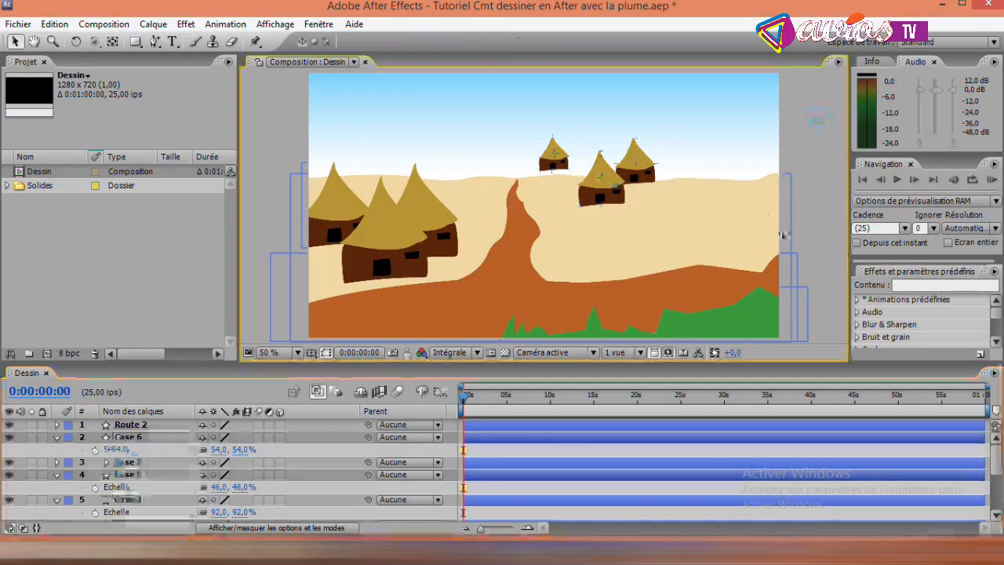
Step: Move the Case 6 hut beside the path's upper end and place the smallest hut, Case 4, just behind its left side
{"action": "left_click_drag", "start_coordinate": [604, 184], "coordinate": [565, 200]}
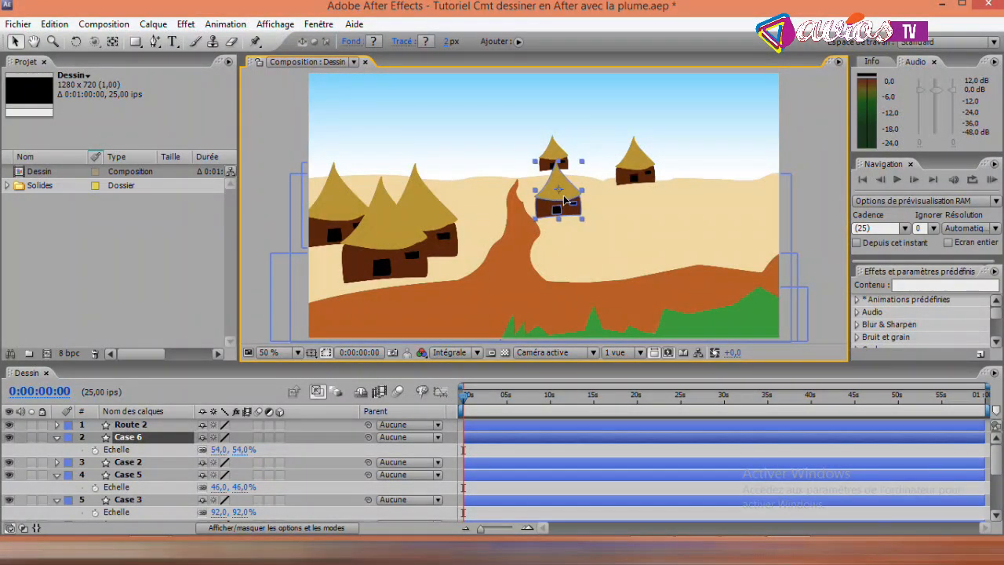
{"action": "left_click", "coordinate": [549, 157]}
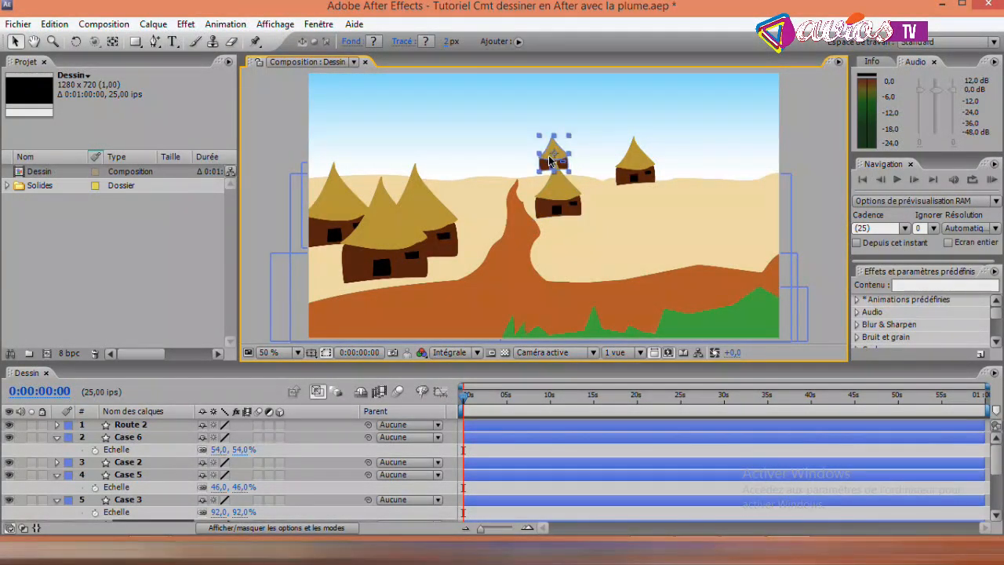
{"action": "left_click_drag", "start_coordinate": [548, 155], "coordinate": [558, 198]}
{"action": "left_click", "coordinate": [562, 204]}
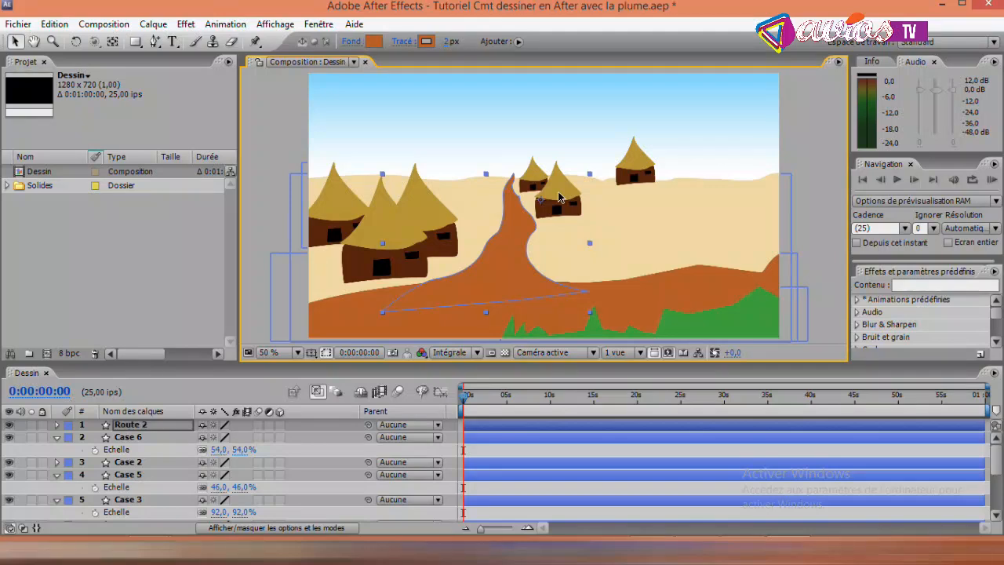
{"action": "key", "text": "ctrl+z"}
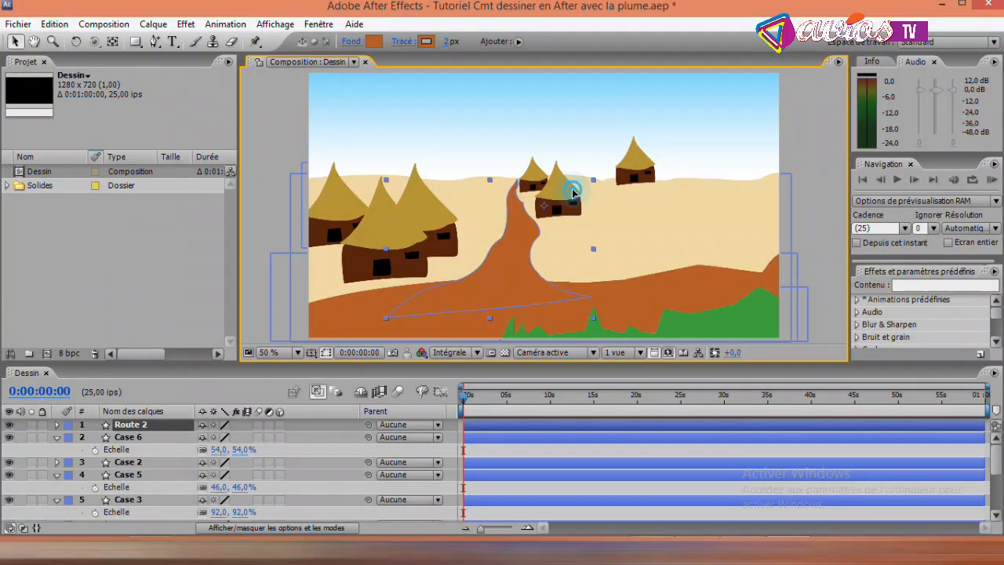
Step: Nudge the Case 6 hut slightly upward and move the Case 5 hut behind its right side to form a distant cluster
{"action": "left_click", "coordinate": [557, 171]}
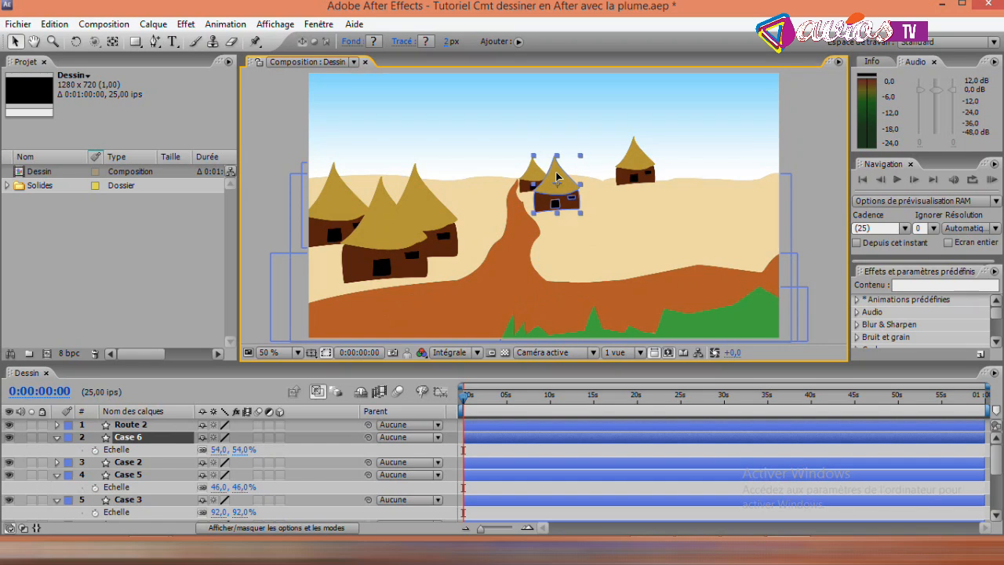
{"action": "left_click", "coordinate": [631, 168]}
{"action": "left_click_drag", "start_coordinate": [645, 167], "coordinate": [597, 177]}
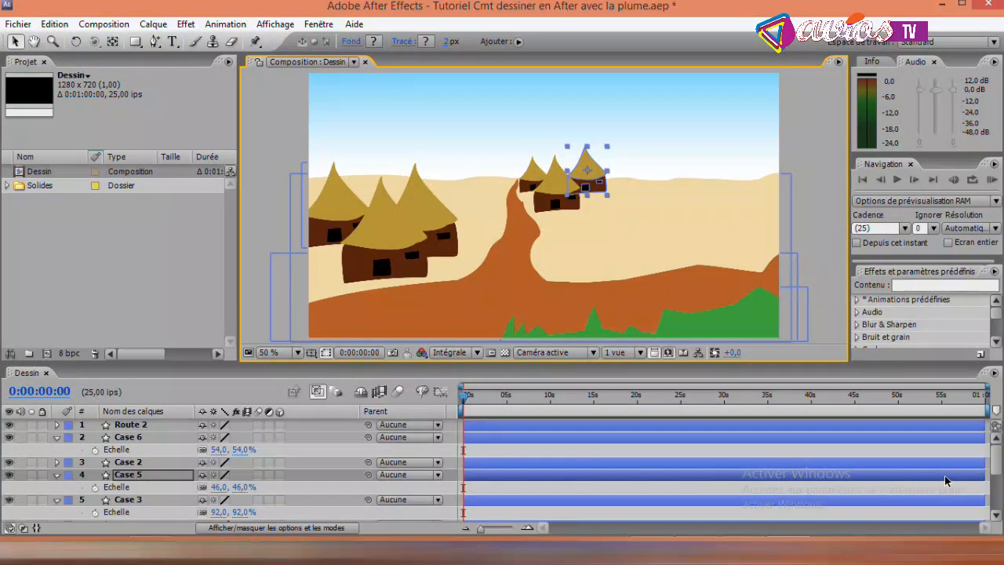
Step: Duplicate the Case, Case 3 and Case 2 layers again and move the three copies to the right side of the scene
{"action": "left_click_drag", "start_coordinate": [998, 461], "coordinate": [998, 482]}
{"action": "left_click", "coordinate": [134, 484]}
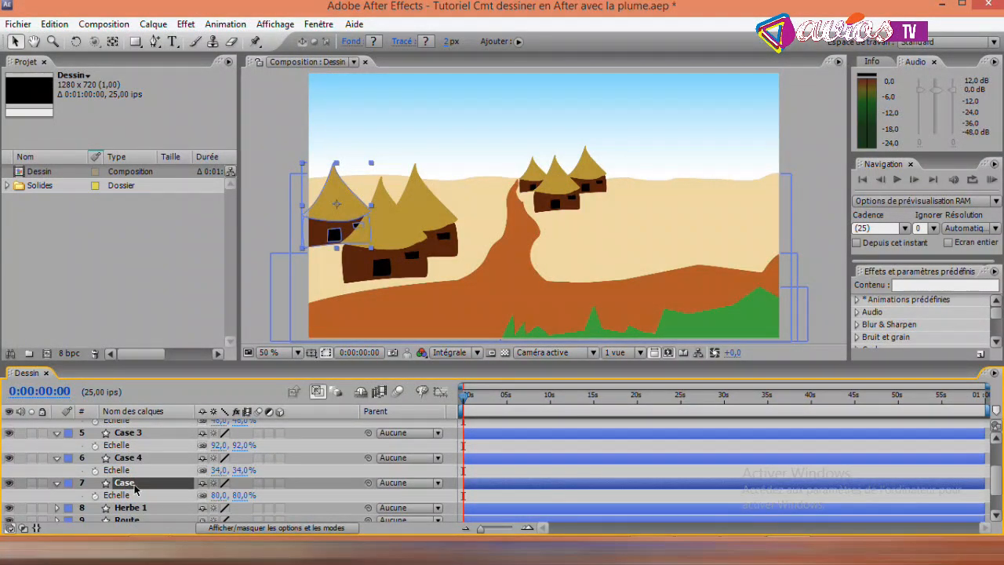
{"action": "left_click", "coordinate": [139, 435], "text": "ctrl"}
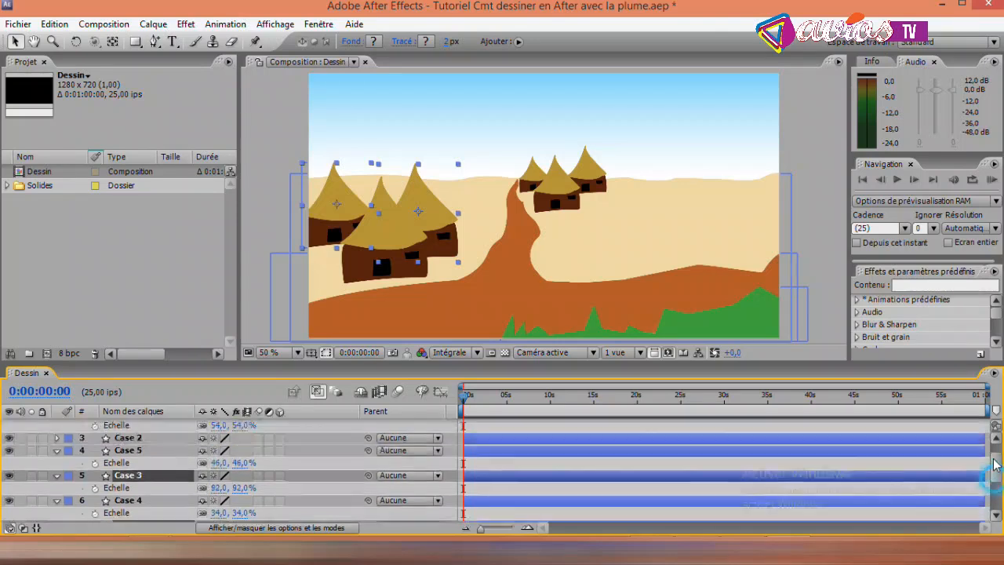
{"action": "scroll", "coordinate": [995, 475], "scroll_direction": "up", "scroll_amount": 3}
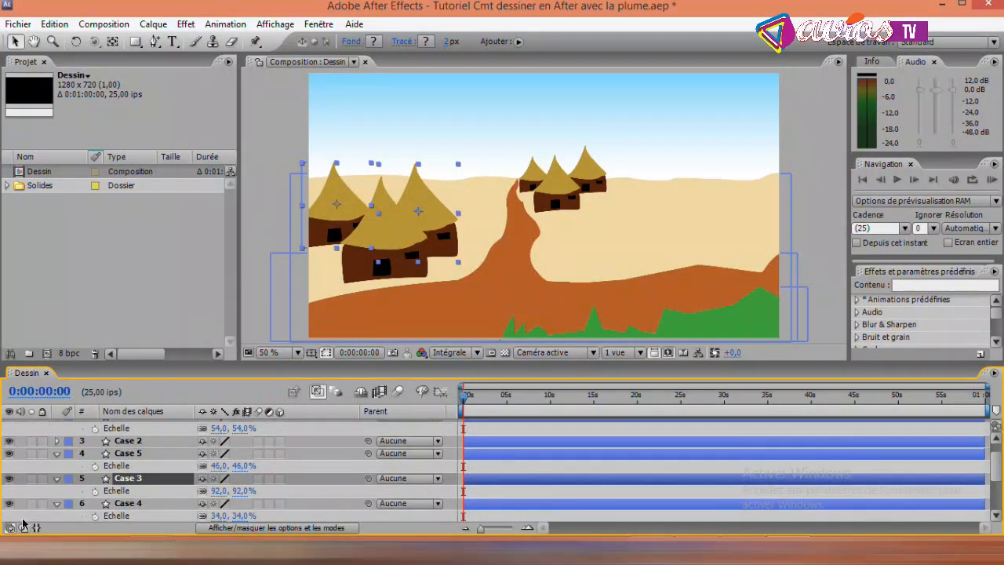
{"action": "left_click", "coordinate": [123, 444], "text": "ctrl"}
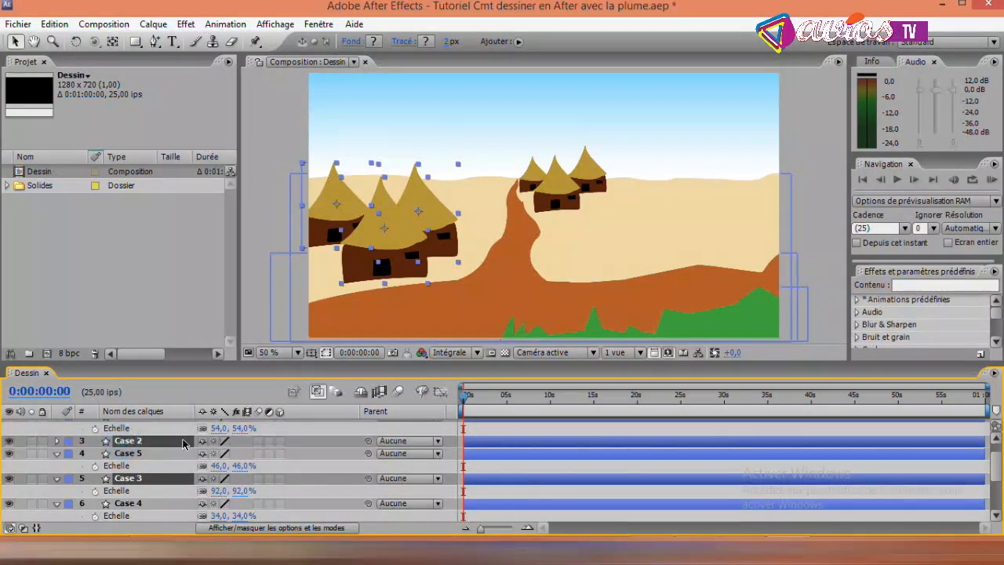
{"action": "key", "text": "ctrl+d"}
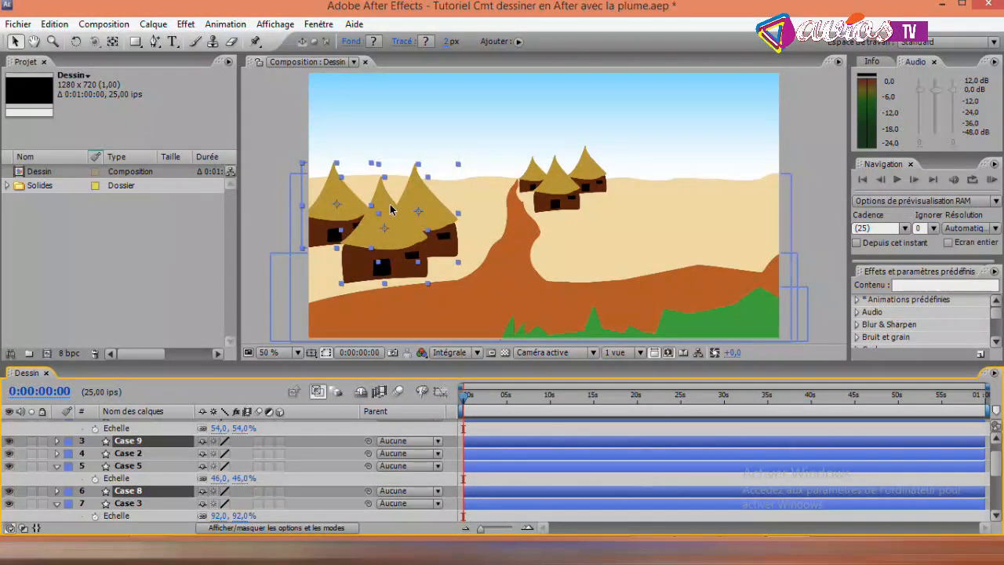
{"action": "left_click_drag", "start_coordinate": [415, 206], "coordinate": [708, 193]}
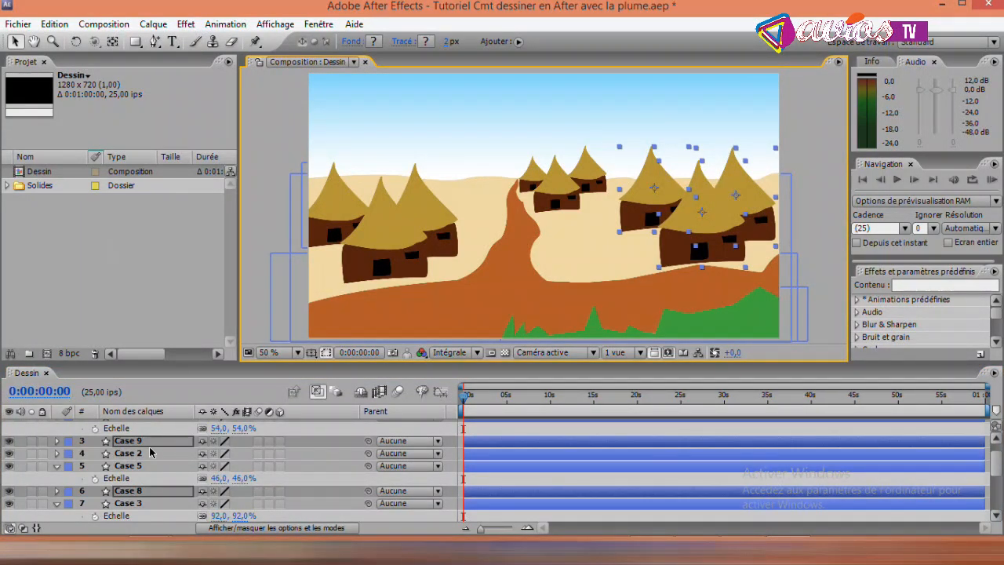
Step: Scale the new huts down together, with Case 9 at 87% and Case 8 at 79%, and shift the group slightly down and right
{"action": "key", "text": "s"}
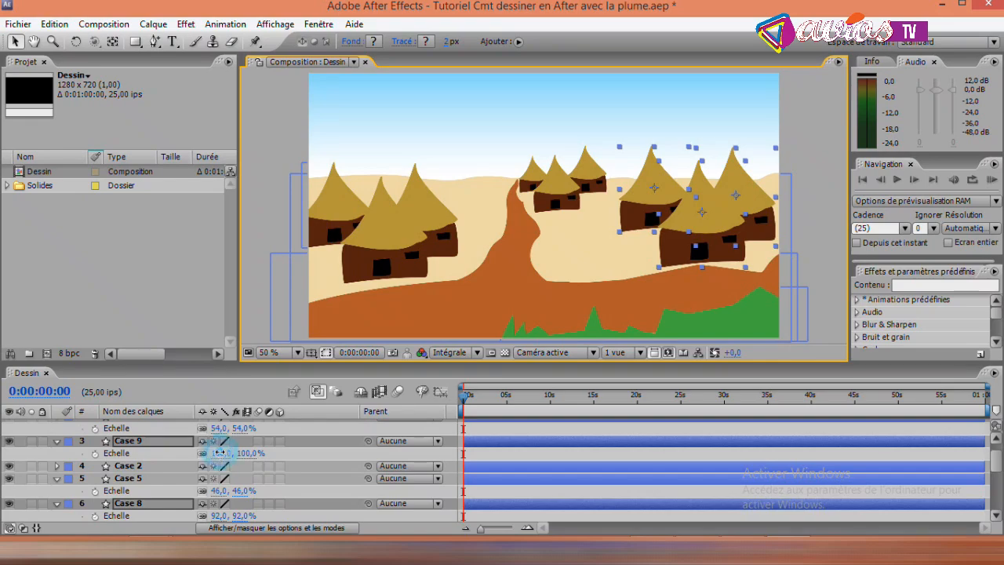
{"action": "left_click_drag", "start_coordinate": [221, 457], "coordinate": [235, 456]}
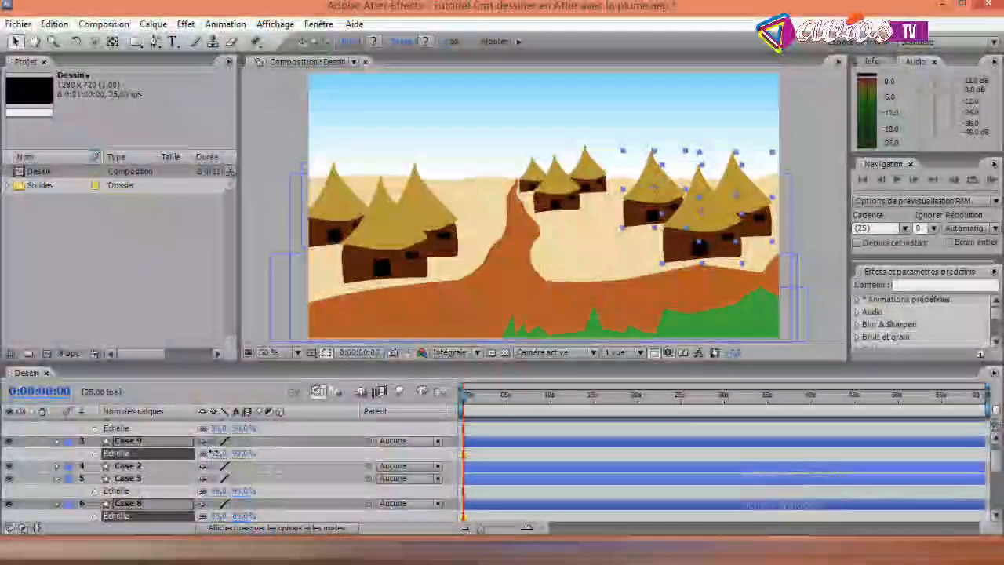
{"action": "left_click_drag", "start_coordinate": [210, 453], "coordinate": [208, 453]}
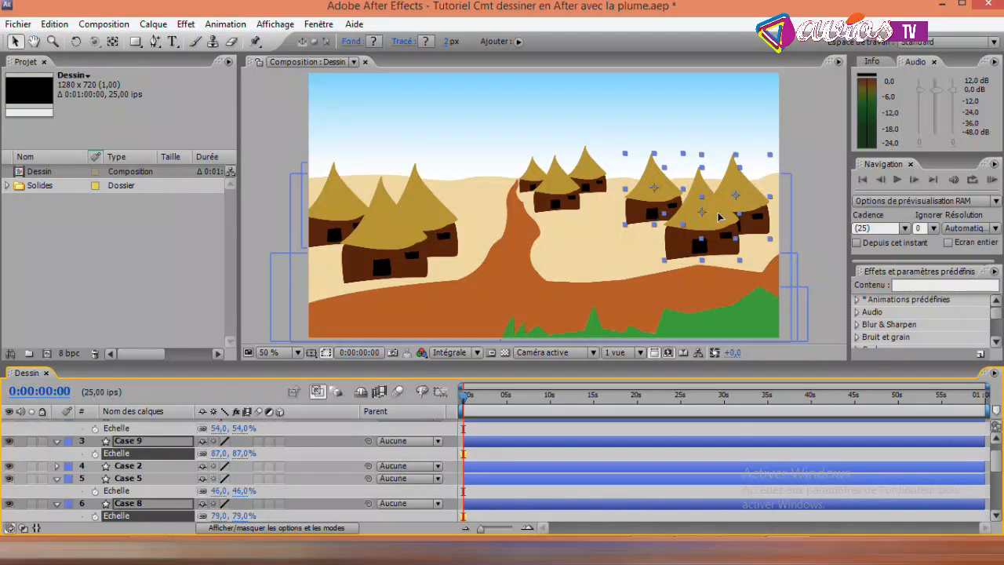
{"action": "left_click_drag", "start_coordinate": [720, 218], "coordinate": [724, 223]}
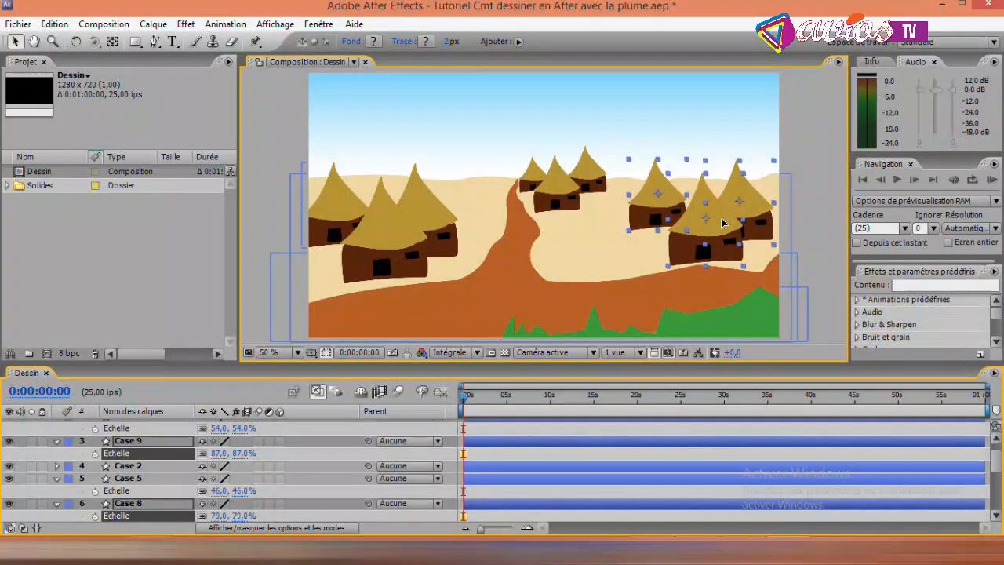
{"action": "left_click", "coordinate": [723, 223]}
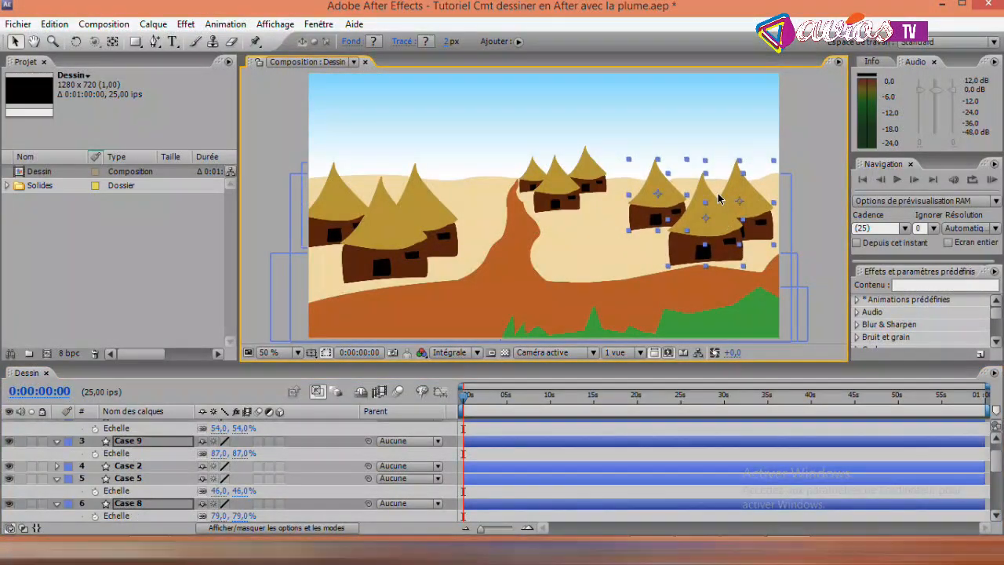
Step: Move the new group's left hut closer to its front hut, shift Case 8 past the frame's right edge, and deselect
{"action": "left_click", "coordinate": [665, 193]}
{"action": "mouse_move", "coordinate": [674, 198]}
{"action": "left_mouse_down"}
{"action": "mouse_move", "coordinate": [688, 201]}
{"action": "mouse_move", "coordinate": [686, 219]}
{"action": "mouse_move", "coordinate": [689, 201]}
{"action": "left_mouse_up"}
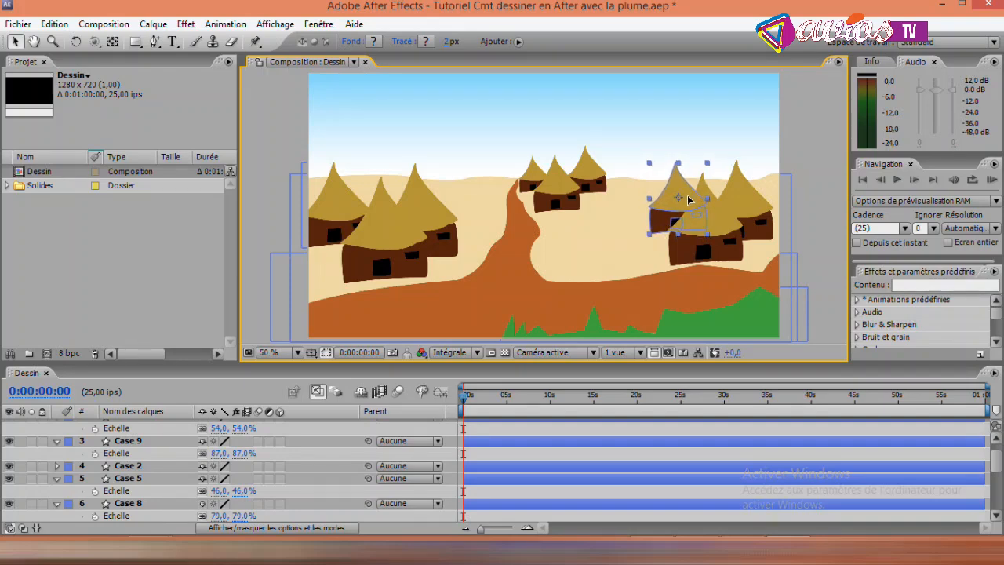
{"action": "left_click", "coordinate": [749, 201]}
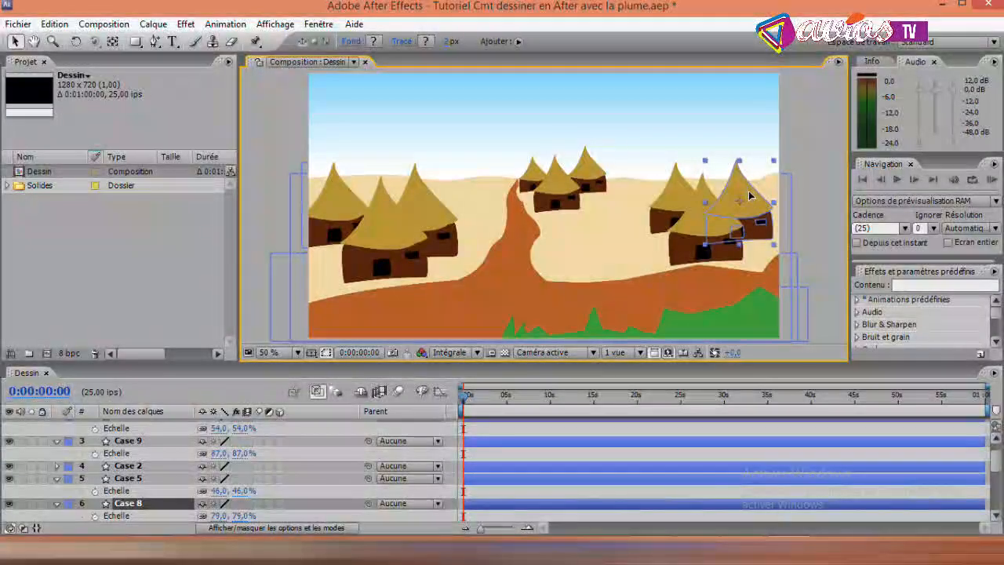
{"action": "left_click_drag", "start_coordinate": [747, 189], "coordinate": [760, 191]}
{"action": "left_click", "coordinate": [836, 139]}
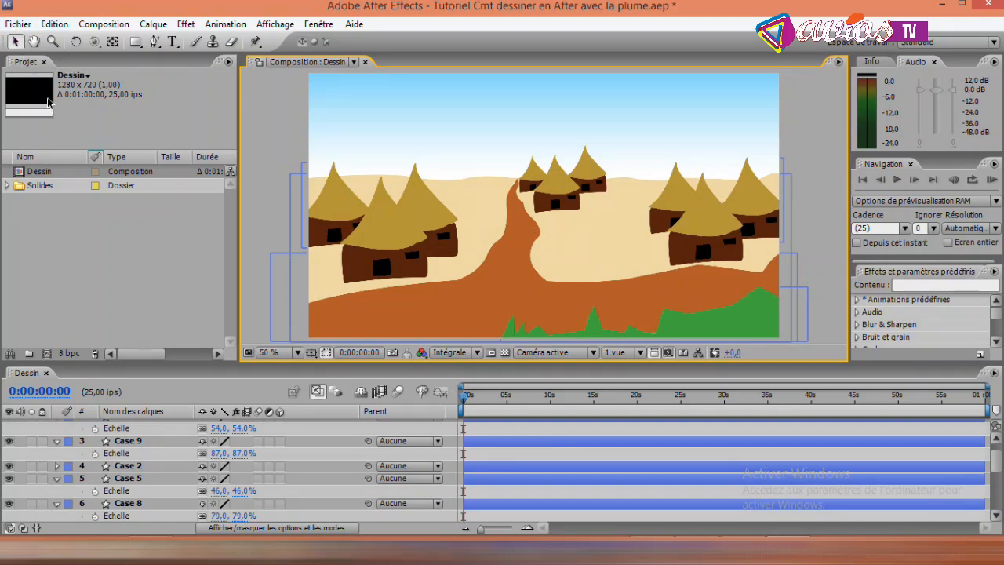
Step: Save the project and draw a small jagged grass tuft with the Pen tool at the foot of the right group's front hut
{"action": "key", "text": "ctrl+s"}
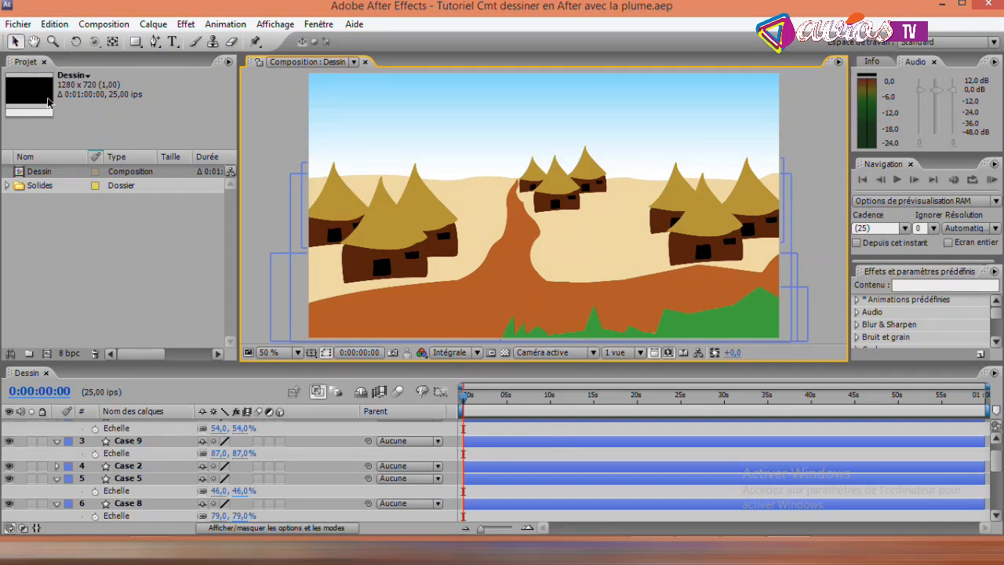
{"action": "left_click", "coordinate": [154, 42]}
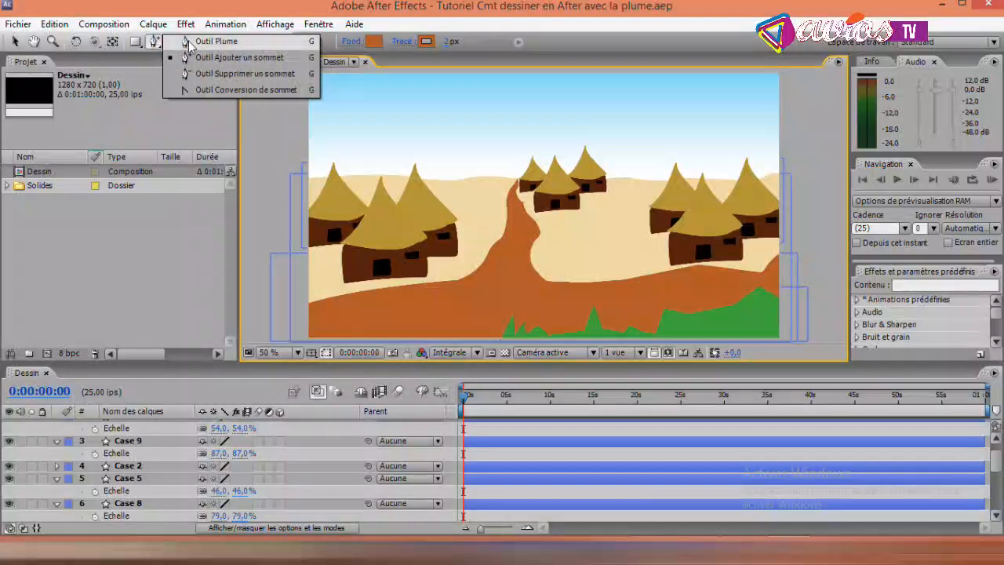
{"action": "left_click", "coordinate": [188, 43]}
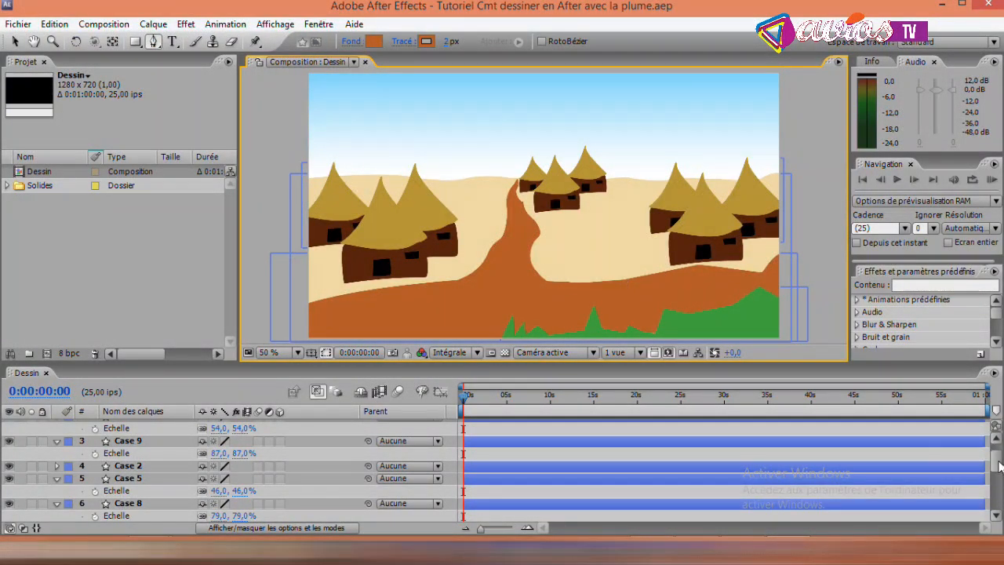
{"action": "mouse_move", "coordinate": [1001, 466]}
{"action": "left_mouse_down"}
{"action": "mouse_move", "coordinate": [1001, 450]}
{"action": "mouse_move", "coordinate": [1000, 531]}
{"action": "mouse_move", "coordinate": [1000, 454]}
{"action": "left_mouse_up"}
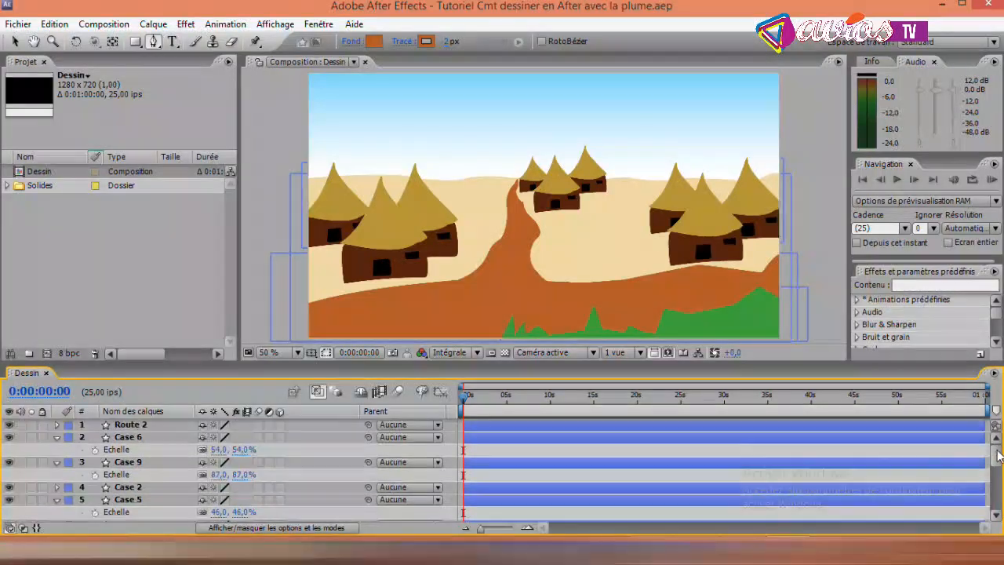
{"action": "left_click", "coordinate": [679, 268]}
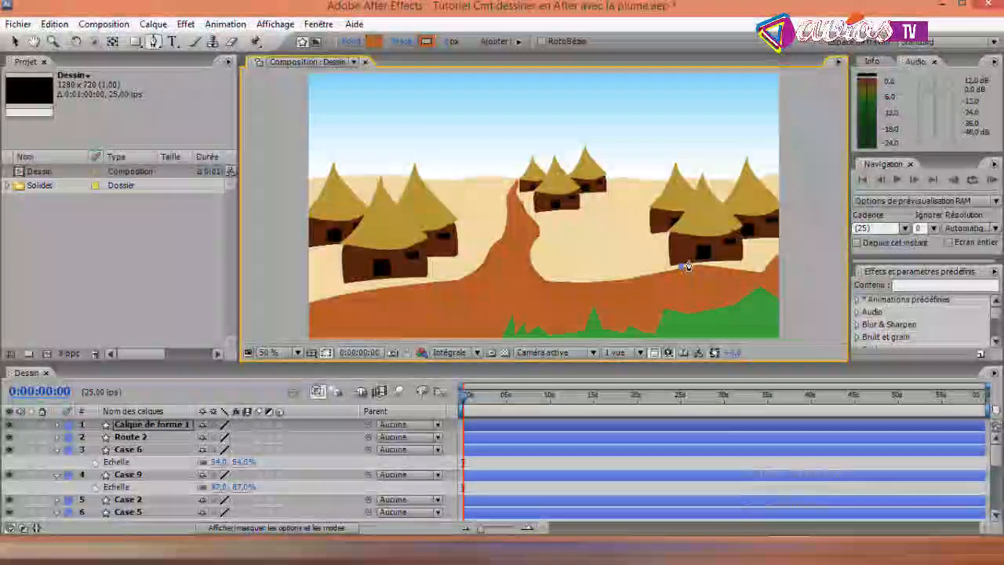
{"action": "left_click", "coordinate": [688, 265]}
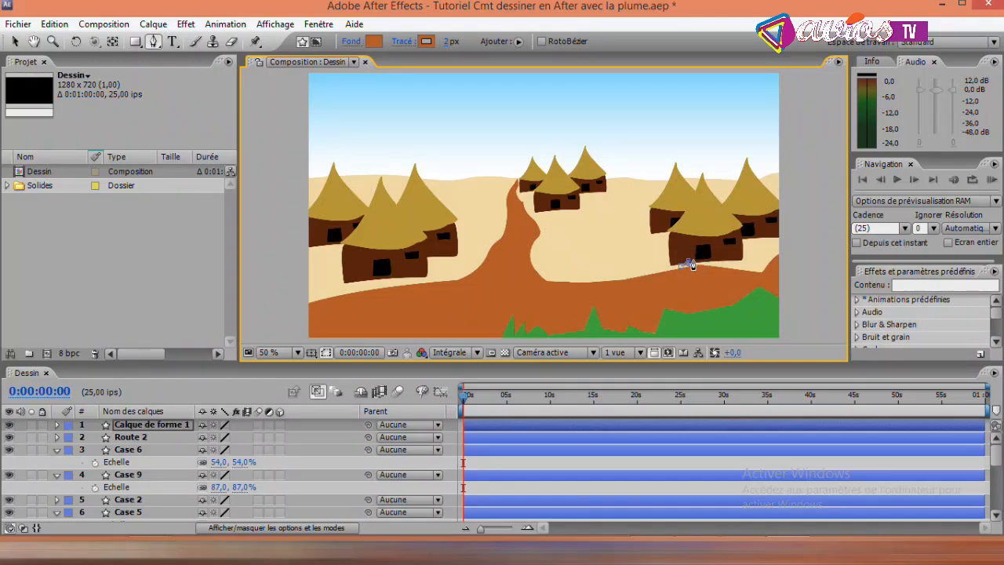
{"action": "left_click", "coordinate": [692, 266]}
{"action": "left_click", "coordinate": [696, 268]}
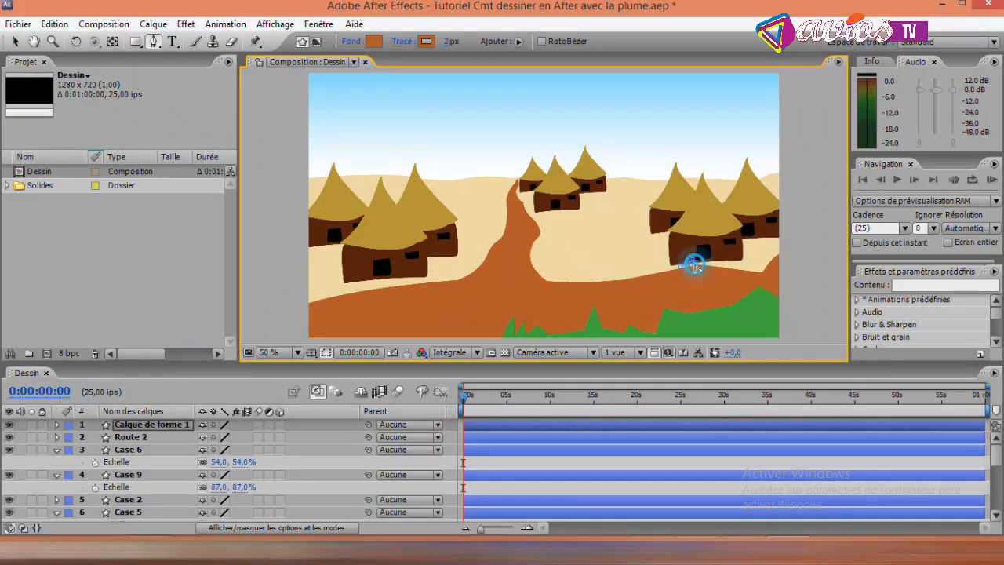
{"action": "left_click", "coordinate": [700, 264]}
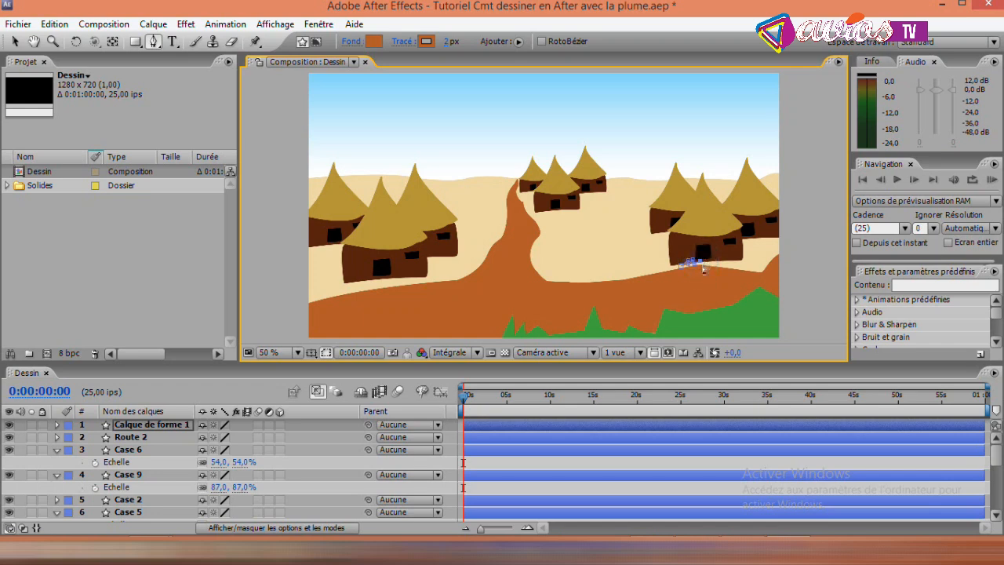
{"action": "left_click", "coordinate": [702, 265]}
{"action": "left_click", "coordinate": [683, 273]}
Step: Match the new tuft's fill and stroke colours to the foreground grass green, 40A93A, and deselect the shape
{"action": "left_click", "coordinate": [375, 44]}
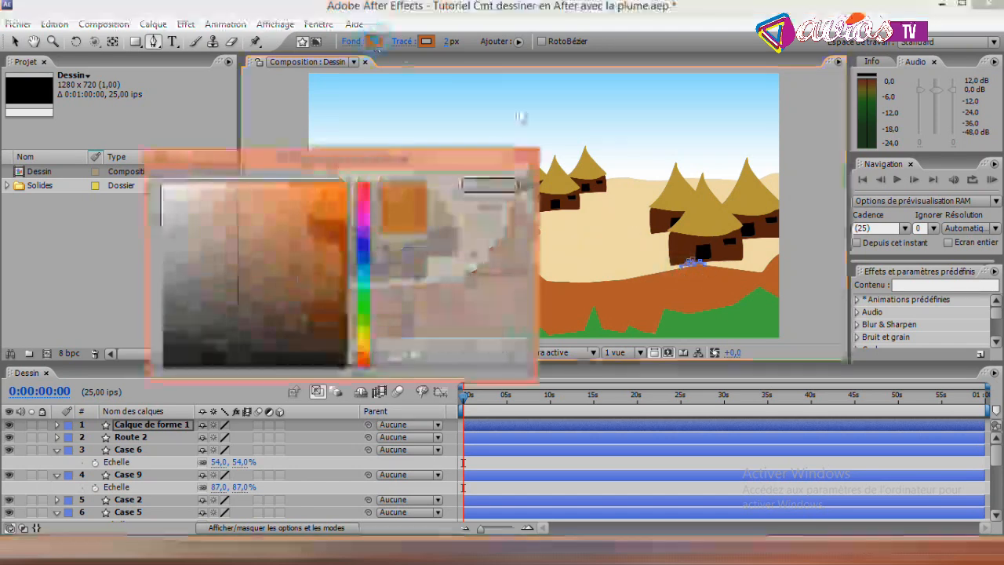
{"action": "left_click", "coordinate": [472, 258]}
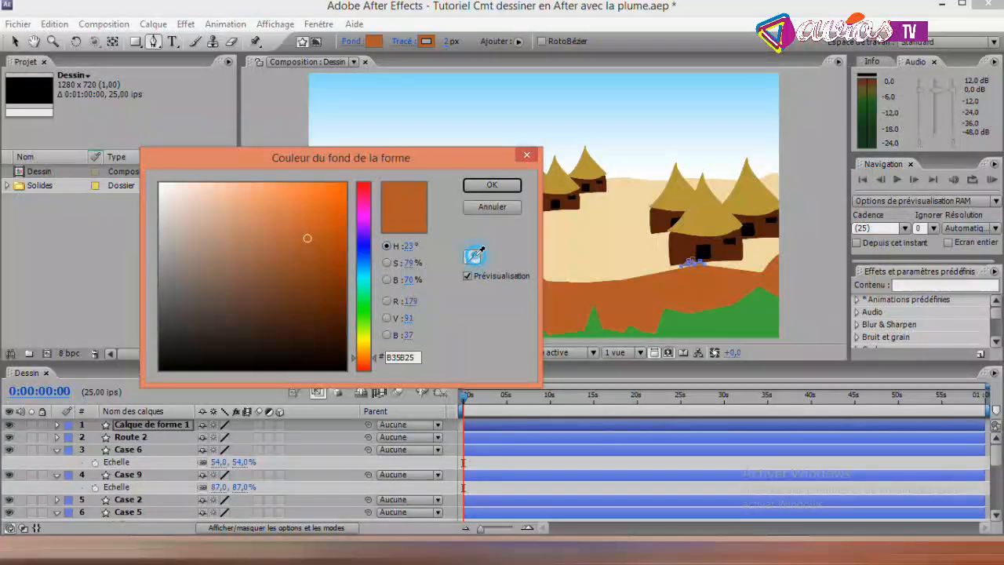
{"action": "left_click", "coordinate": [693, 316]}
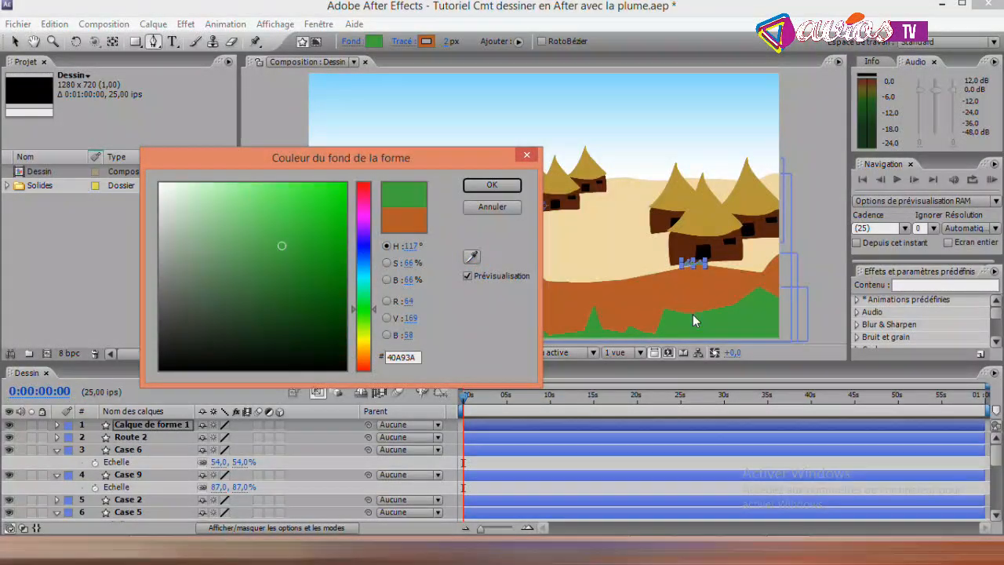
{"action": "left_click", "coordinate": [492, 186]}
{"action": "left_click", "coordinate": [426, 41]}
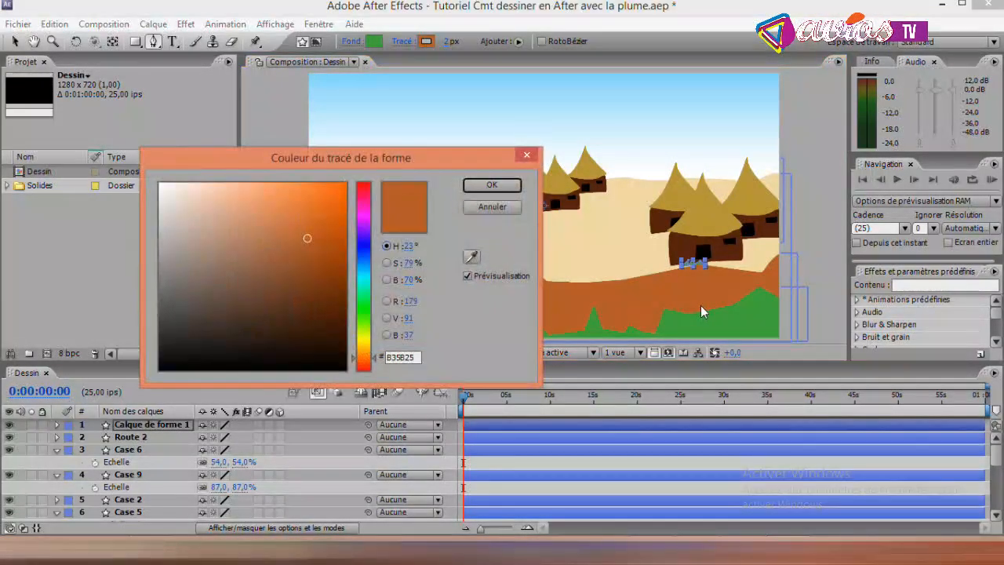
{"action": "left_click", "coordinate": [472, 257]}
{"action": "left_click", "coordinate": [679, 318]}
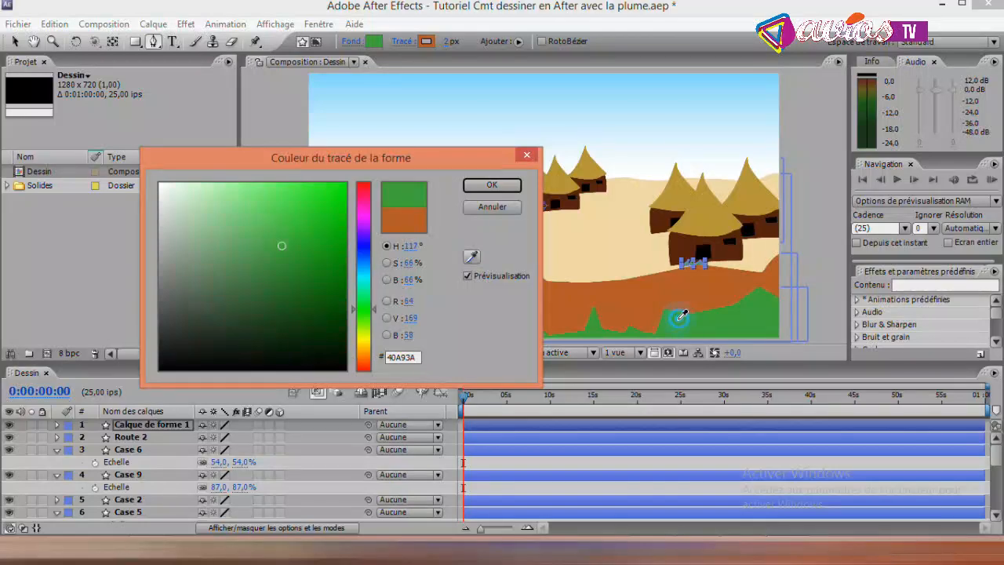
{"action": "left_click", "coordinate": [504, 187]}
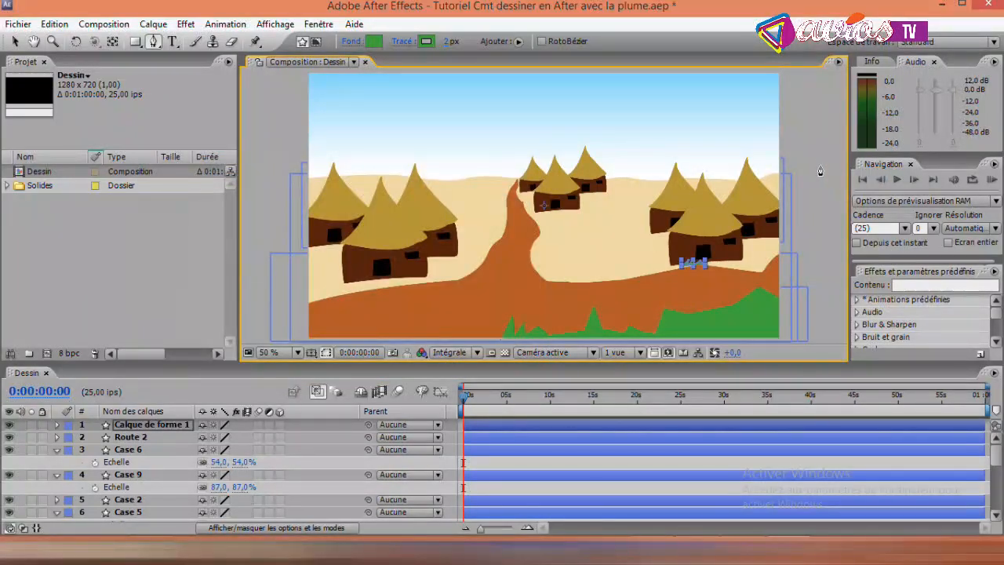
{"action": "left_click", "coordinate": [15, 41]}
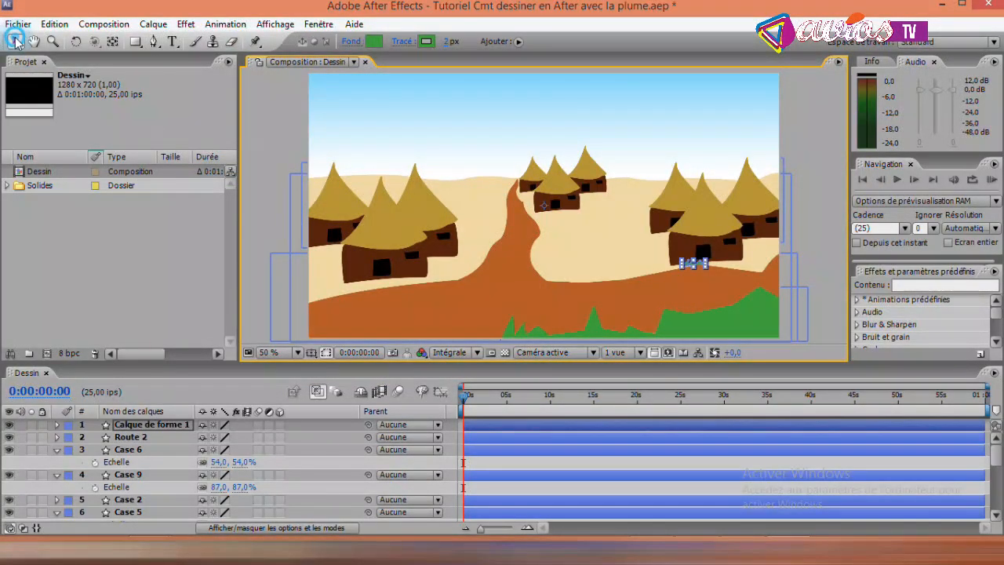
{"action": "left_click", "coordinate": [284, 112]}
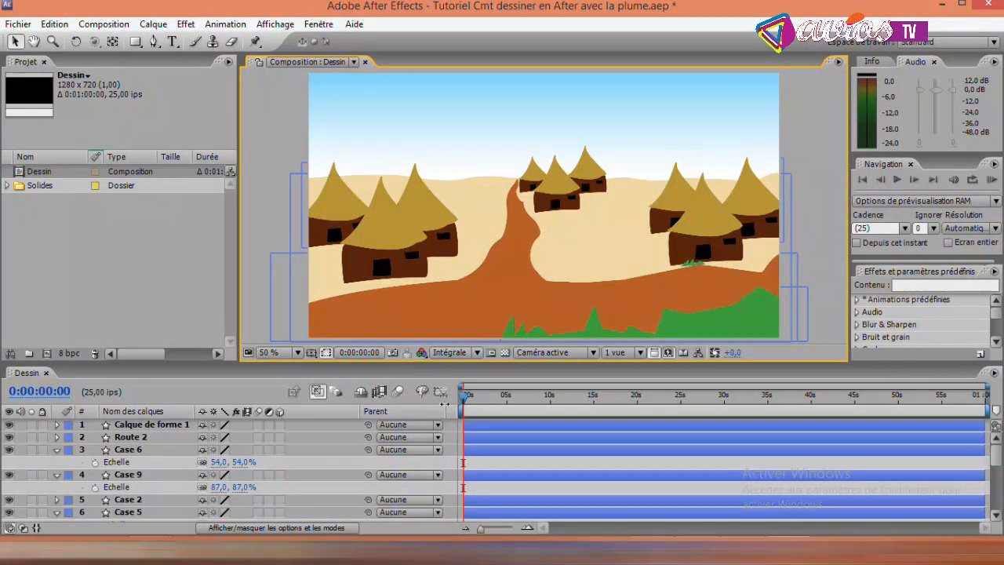
Step: Rename the new grass tuft's shape layer as Herbe 2
{"action": "left_click", "coordinate": [177, 424]}
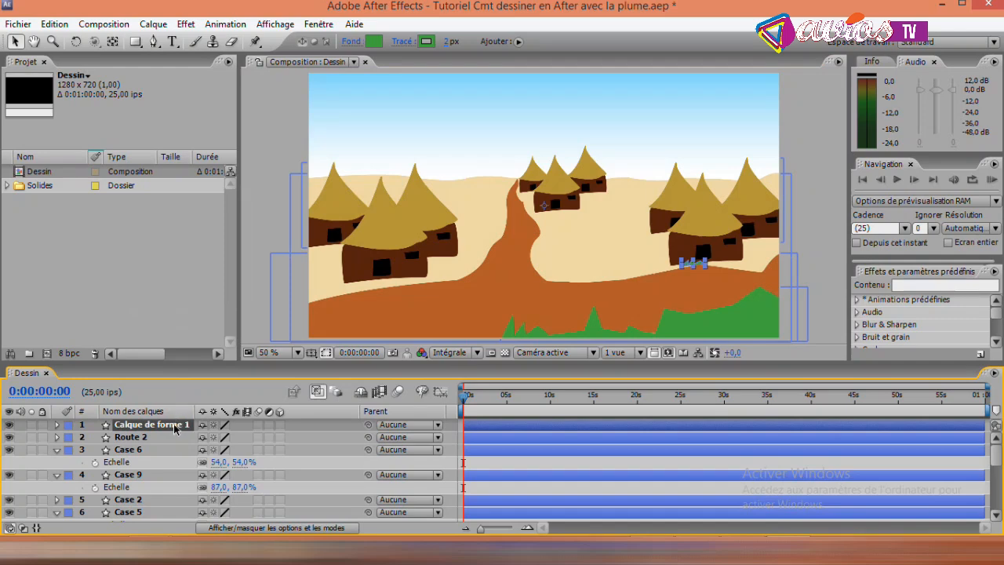
{"action": "key", "text": "Return"}
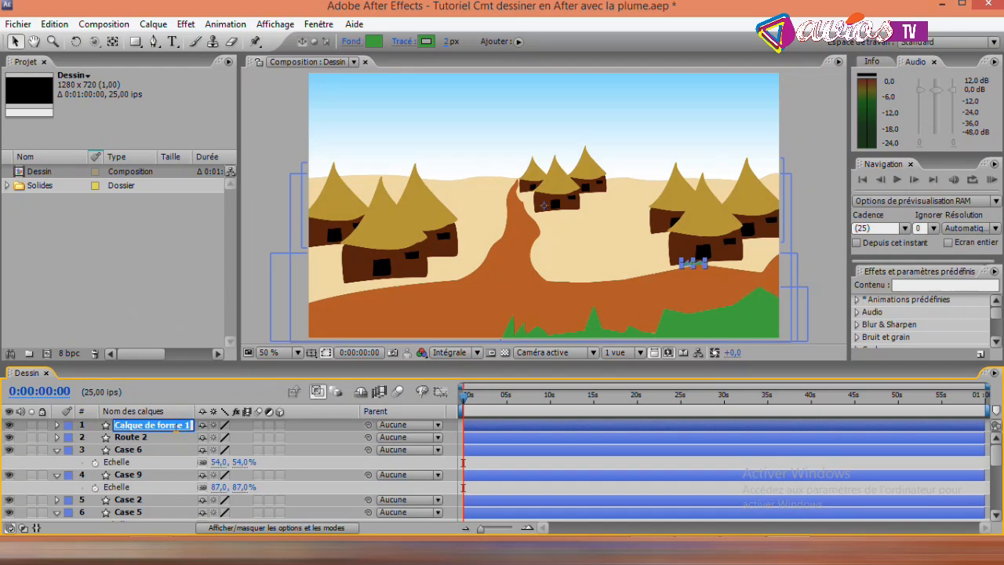
{"action": "type", "text": "Her"}
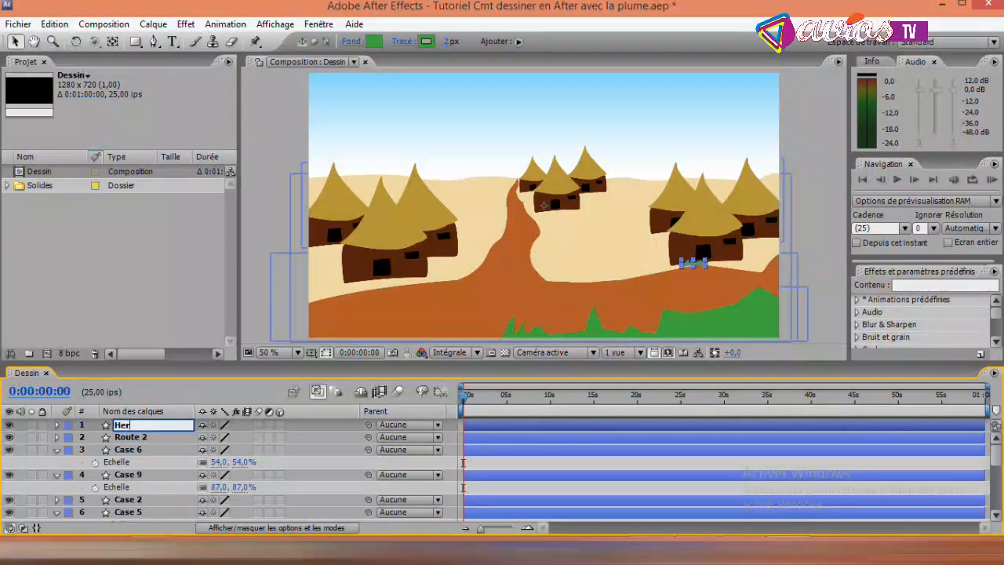
{"action": "type", "text": "be 2"}
{"action": "left_click", "coordinate": [275, 224]}
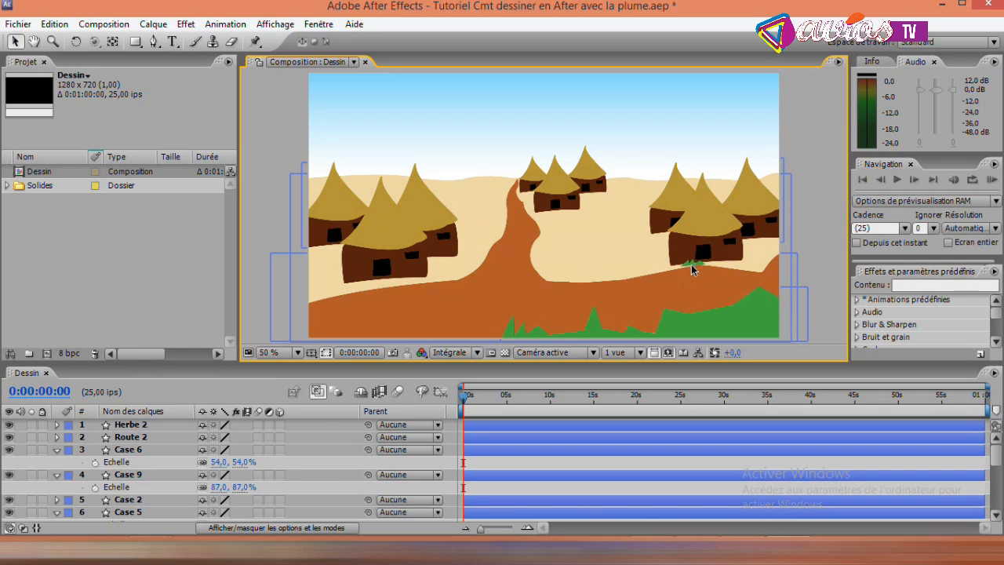
Step: Show the Scale property of the Herbe 2 layer and enlarge the grass tuft
{"action": "left_click", "coordinate": [118, 428]}
{"action": "key", "text": "s"}
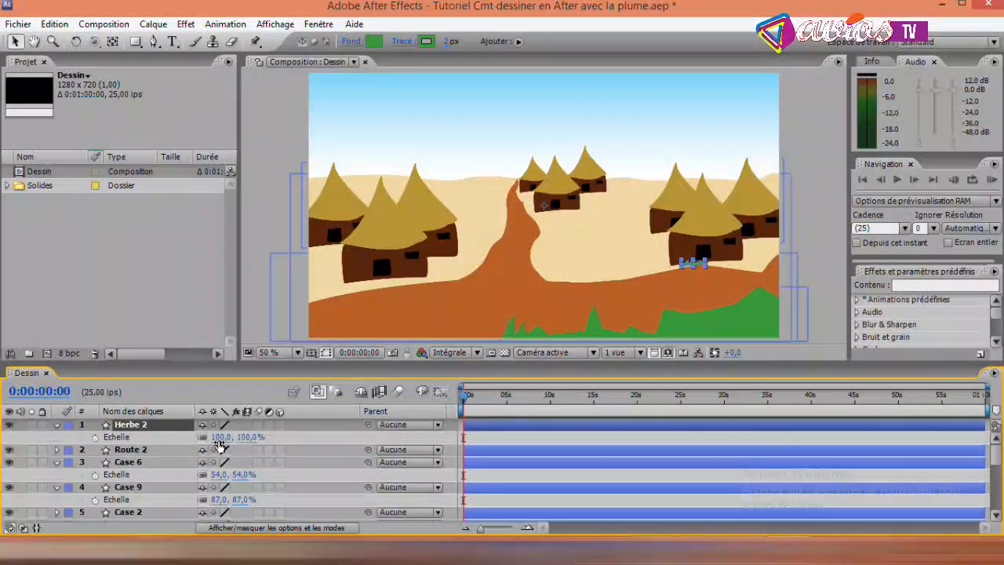
{"action": "left_click_drag", "start_coordinate": [216, 437], "coordinate": [228, 437]}
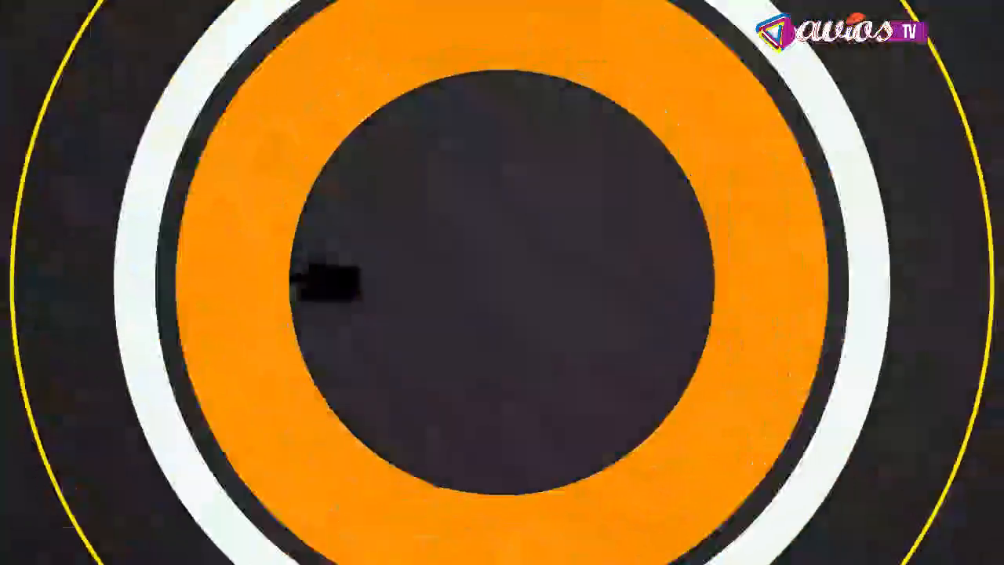